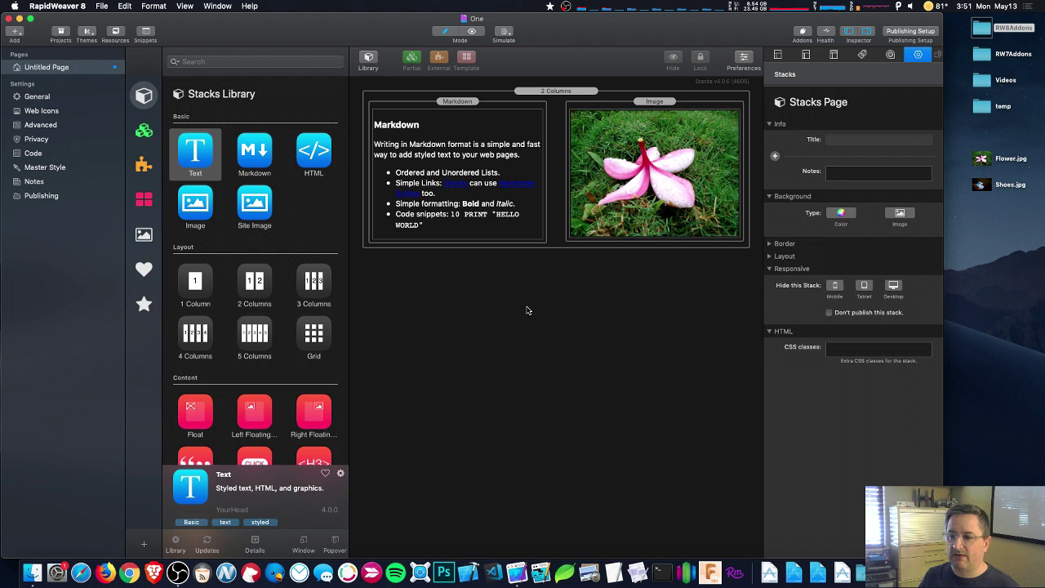
Create a partial from the 2 Columns stack, title it My Partial, and return to the page with it selected
{"action": "left_click", "coordinate": [556, 245]}
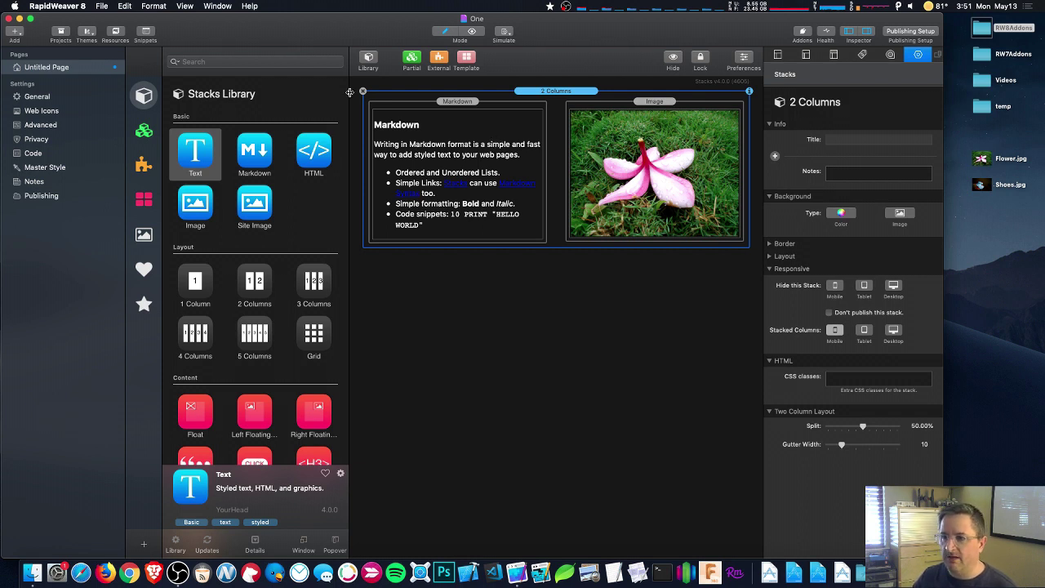
{"action": "left_click", "coordinate": [416, 57]}
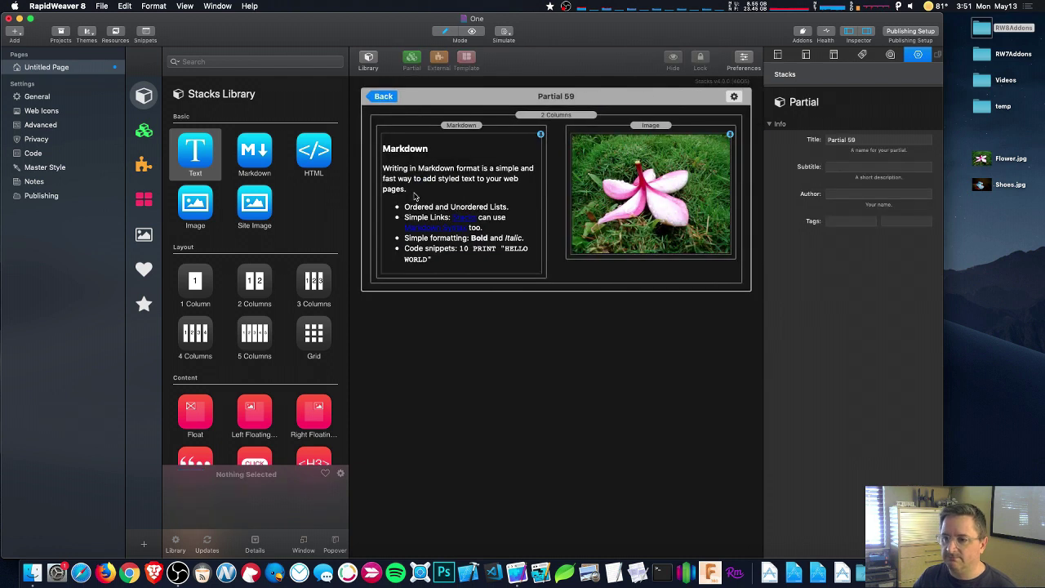
{"action": "left_click", "coordinate": [850, 140]}
{"action": "type", "text": "My Partial"}
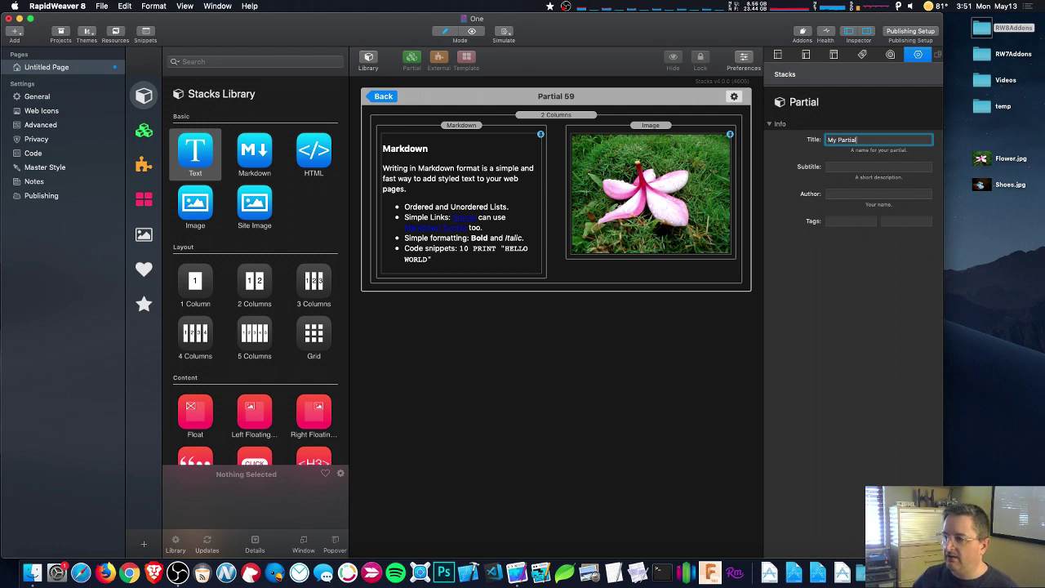
{"action": "left_click", "coordinate": [887, 164]}
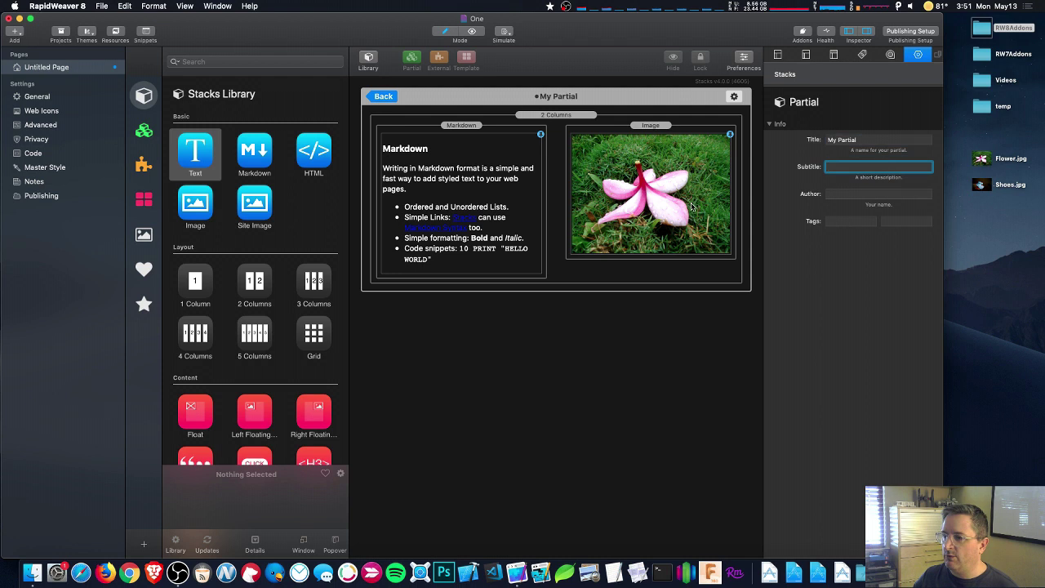
{"action": "left_click", "coordinate": [381, 98]}
{"action": "left_click", "coordinate": [433, 120]}
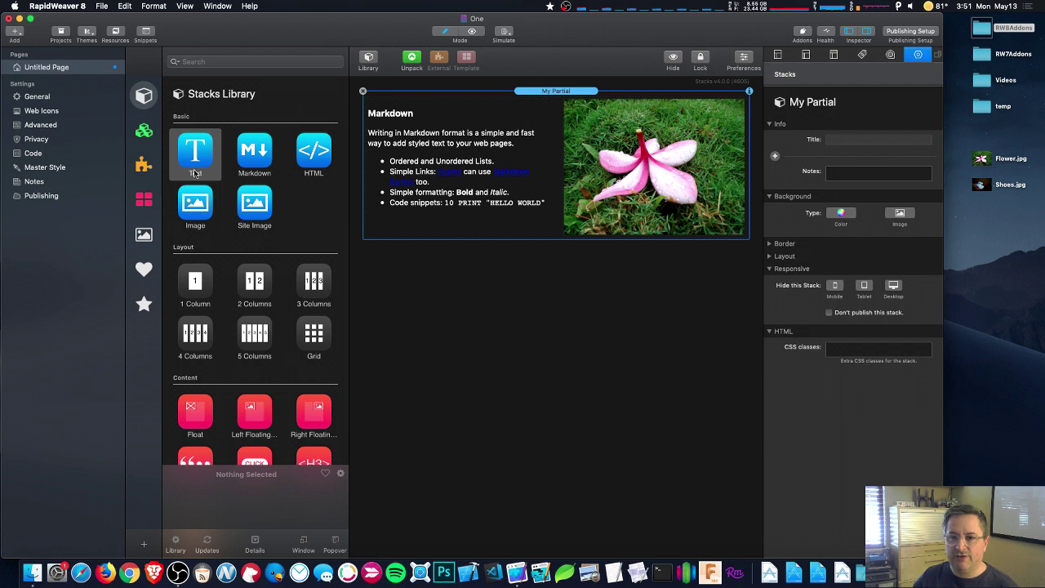
Add a second copy of My Partial below the first from the Partials library, and delete that copy
{"action": "left_click", "coordinate": [144, 132]}
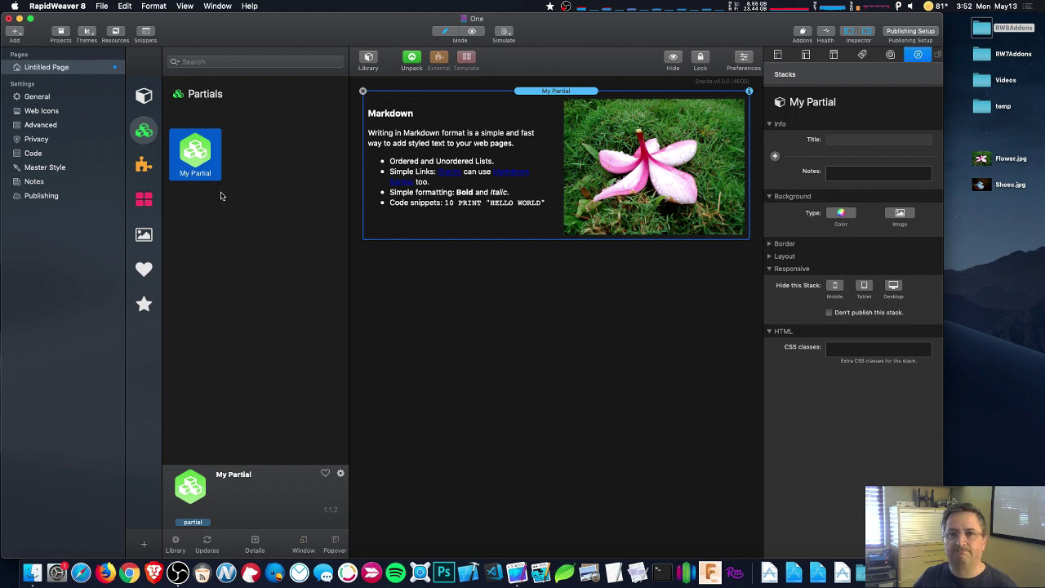
{"action": "left_click_drag", "start_coordinate": [200, 155], "coordinate": [525, 254]}
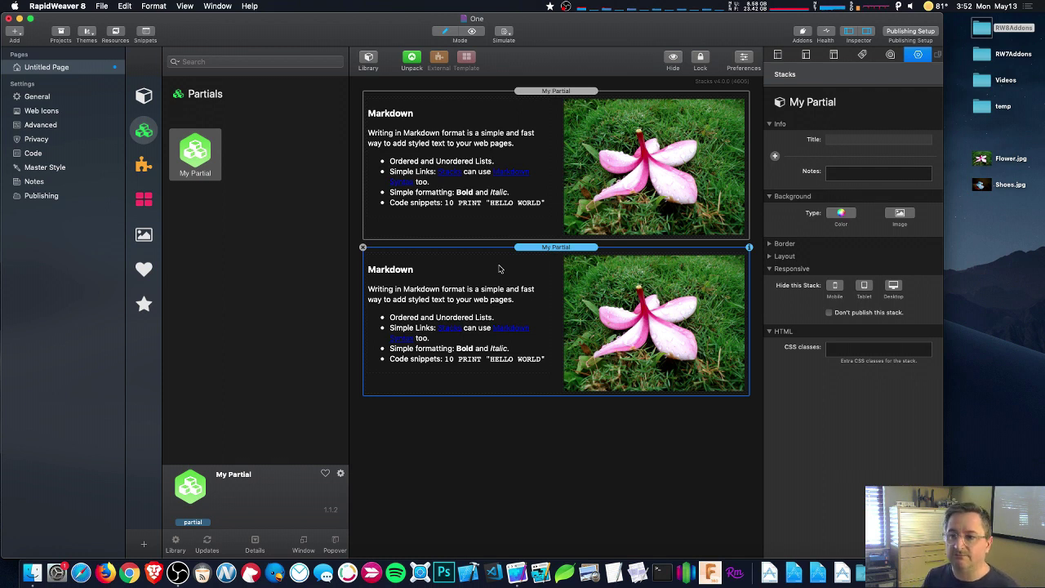
{"action": "left_click", "coordinate": [363, 246]}
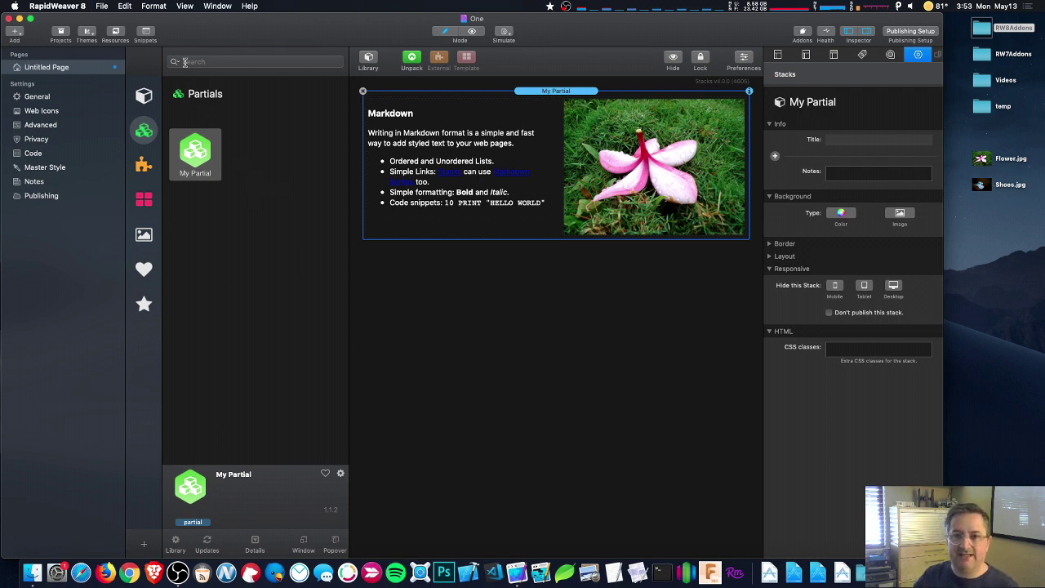
Open the recent project Two, move its window aside from project One, and examine its Partials library
{"action": "left_click", "coordinate": [103, 5]}
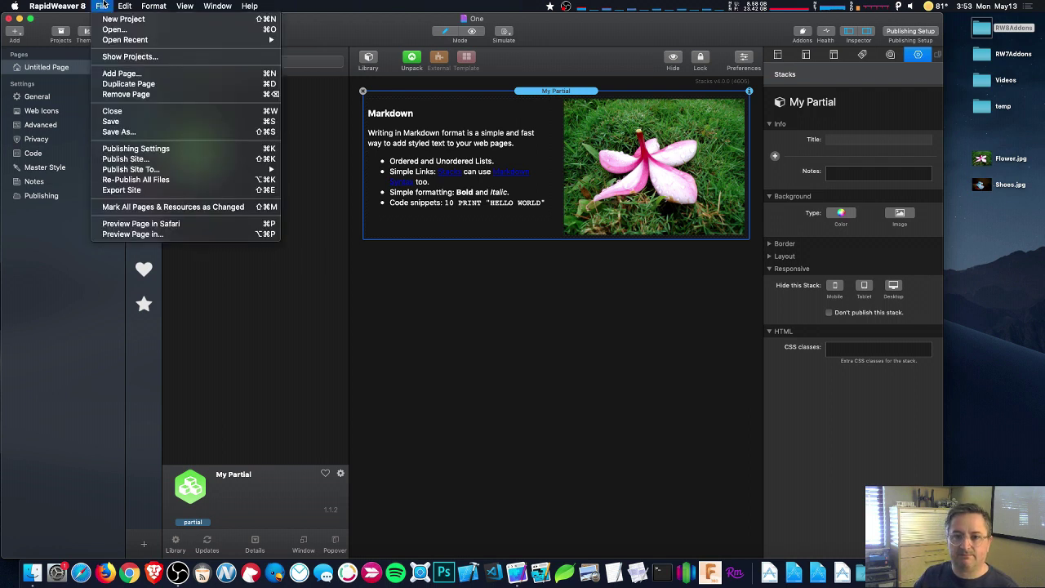
{"action": "left_click", "coordinate": [110, 57]}
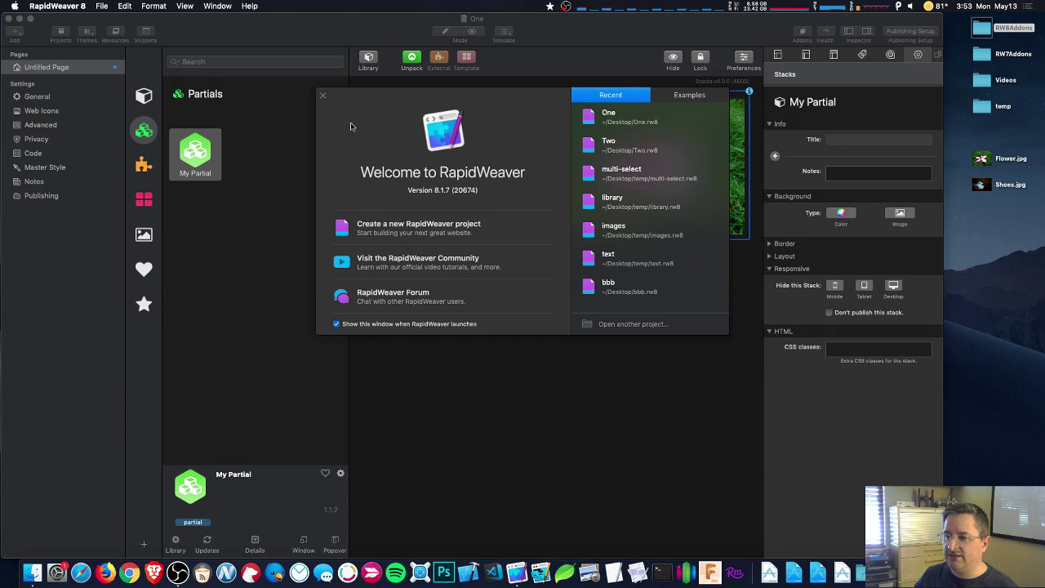
{"action": "double_click", "coordinate": [609, 145]}
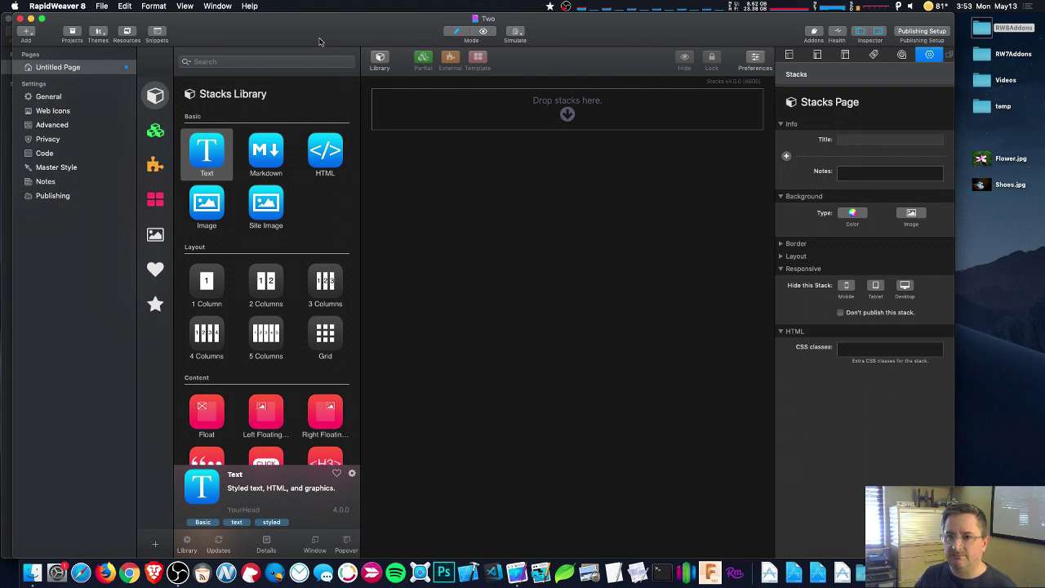
{"action": "left_click_drag", "start_coordinate": [319, 34], "coordinate": [389, 31]}
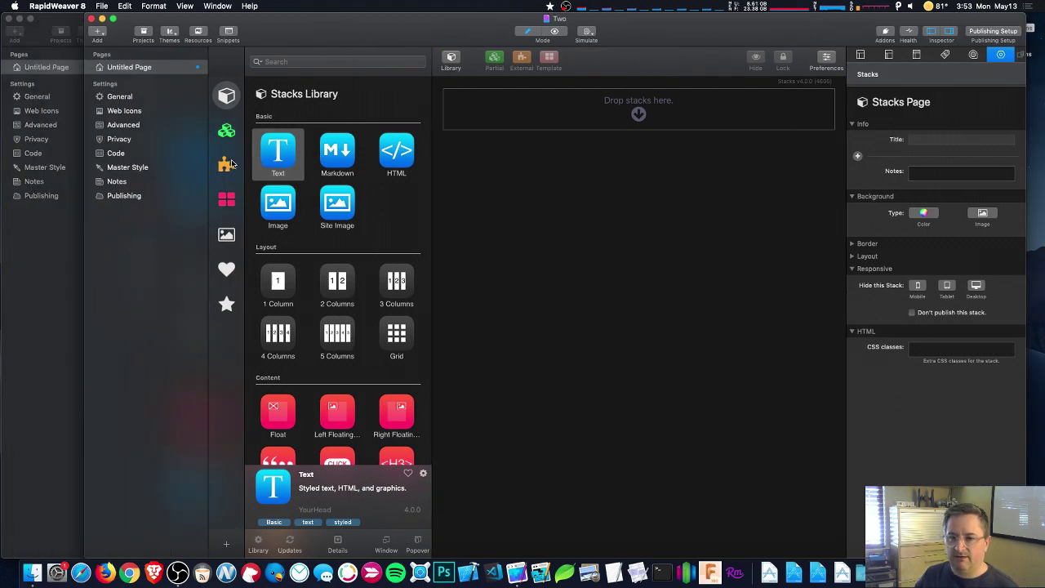
{"action": "left_click", "coordinate": [226, 133]}
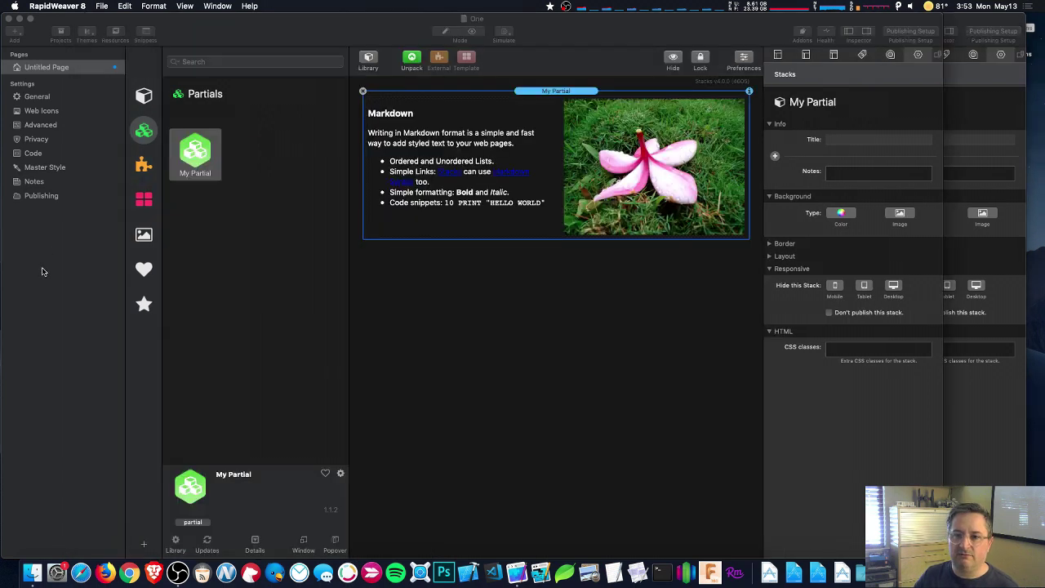
Compare the partials available in projects One and Two, and close project Two
{"action": "key", "text": "super+grave"}
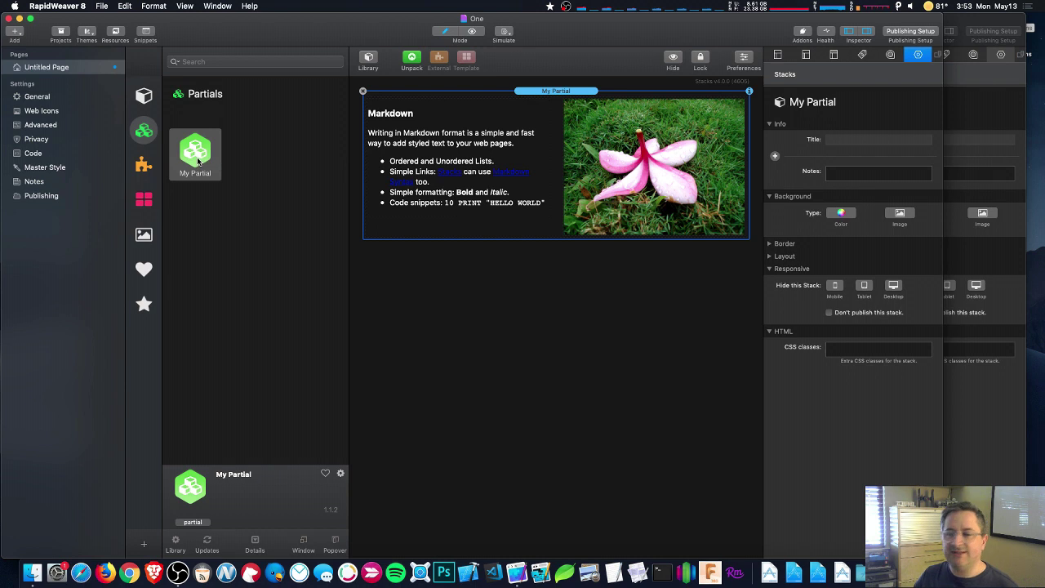
{"action": "left_click", "coordinate": [956, 435]}
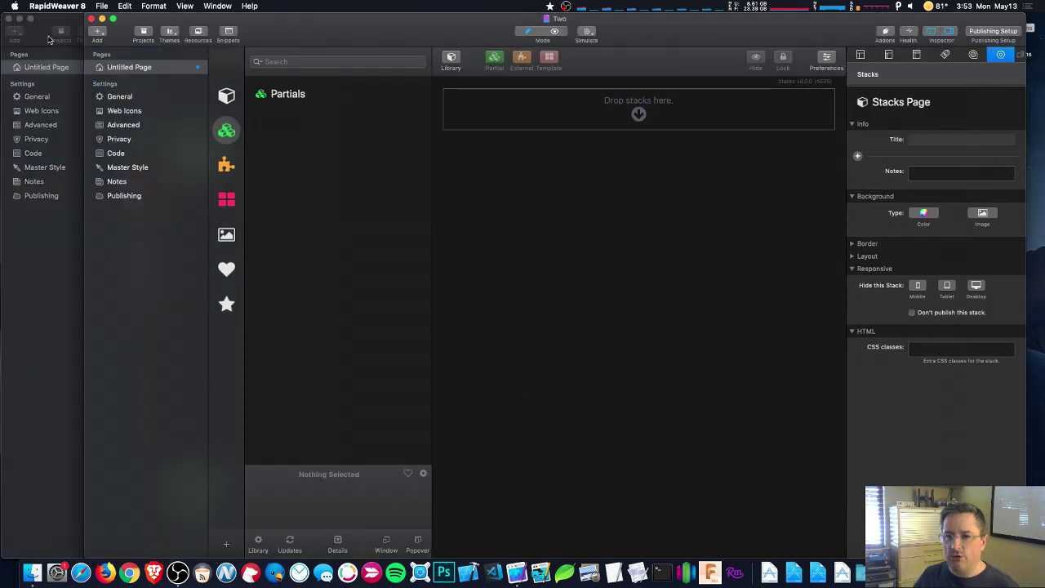
{"action": "left_click", "coordinate": [91, 19]}
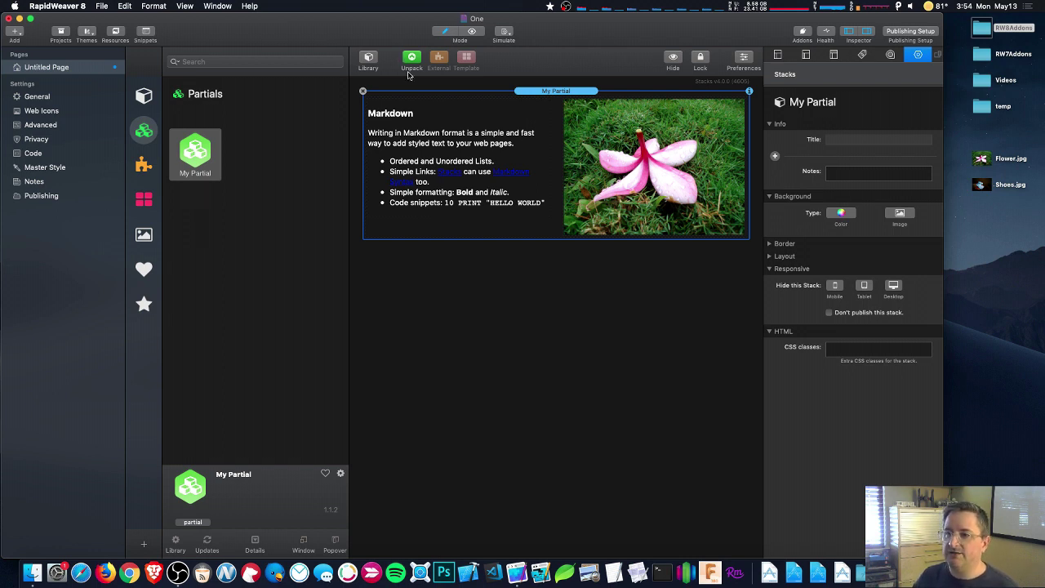
Unpack My Partial on the page and turn its 2 Columns stack into an external titled Flower
{"action": "left_click", "coordinate": [410, 60]}
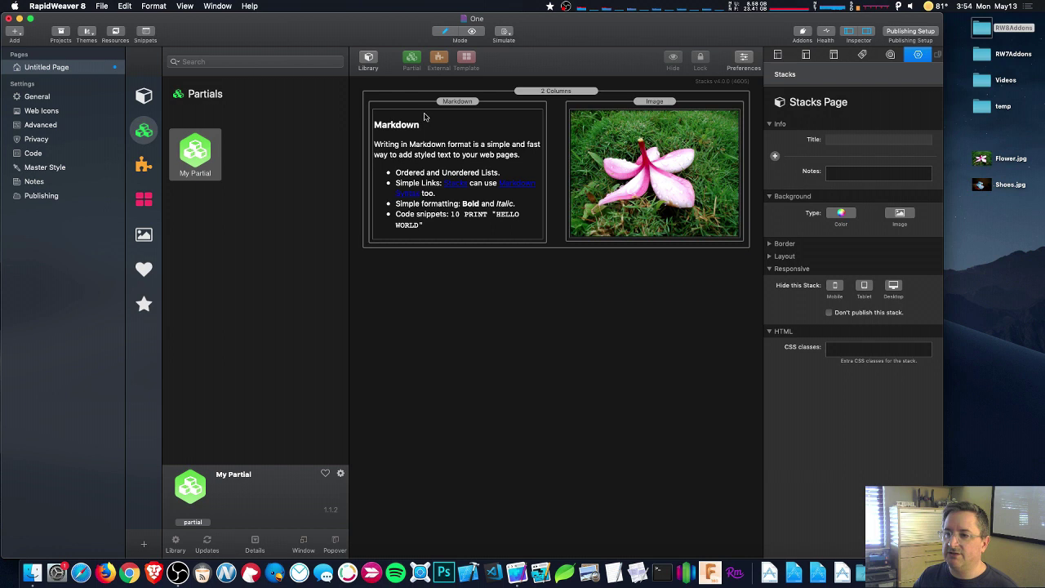
{"action": "left_click", "coordinate": [553, 93]}
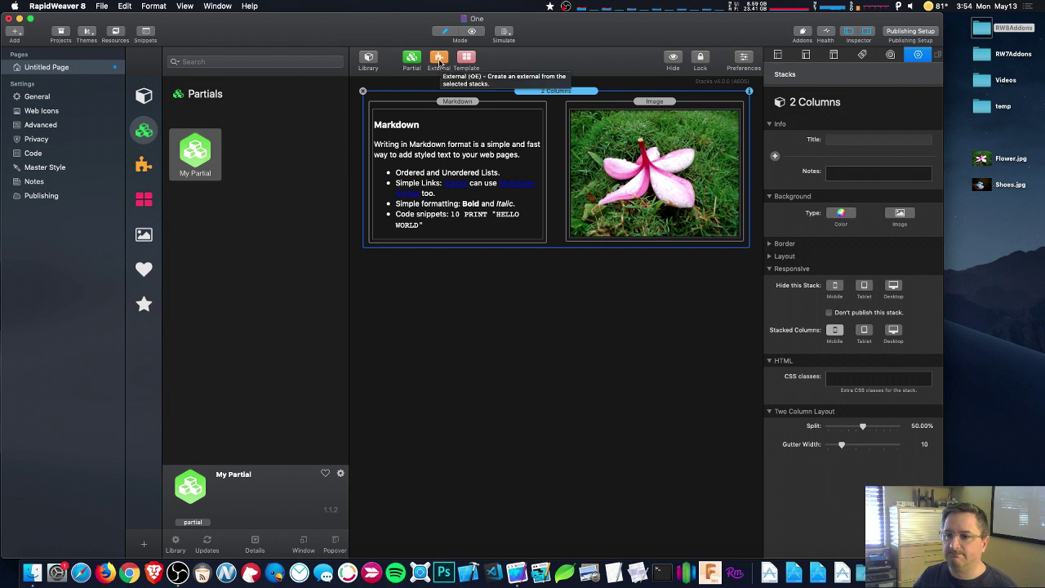
{"action": "left_click", "coordinate": [439, 59]}
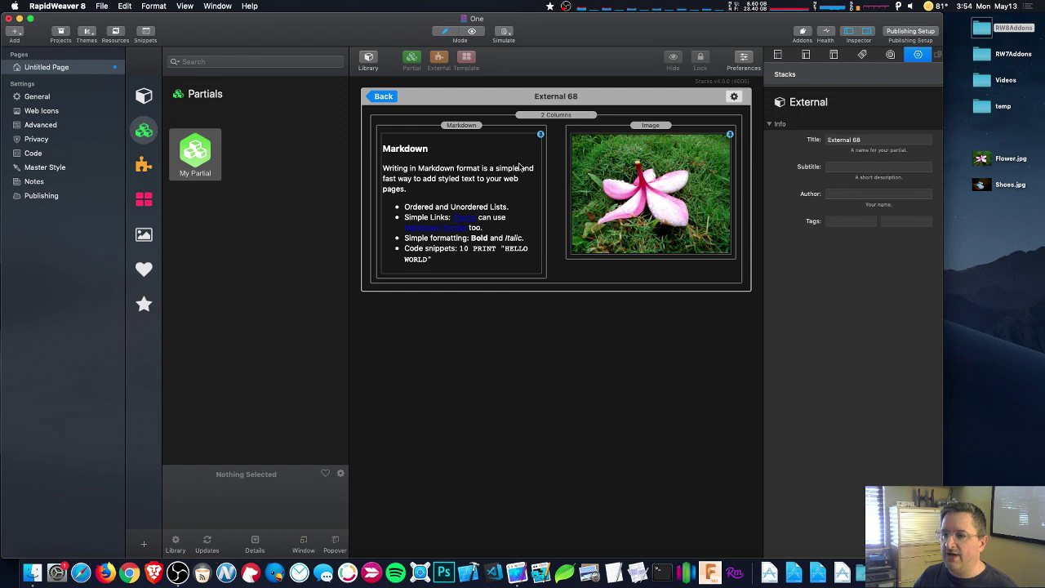
{"action": "triple_click", "coordinate": [862, 141]}
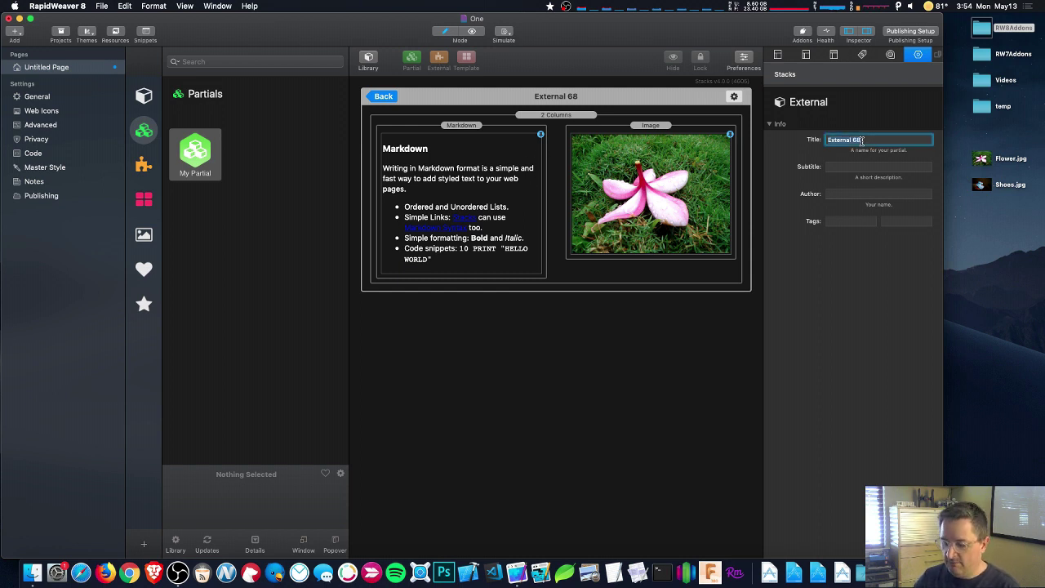
{"action": "type", "text": "M"}
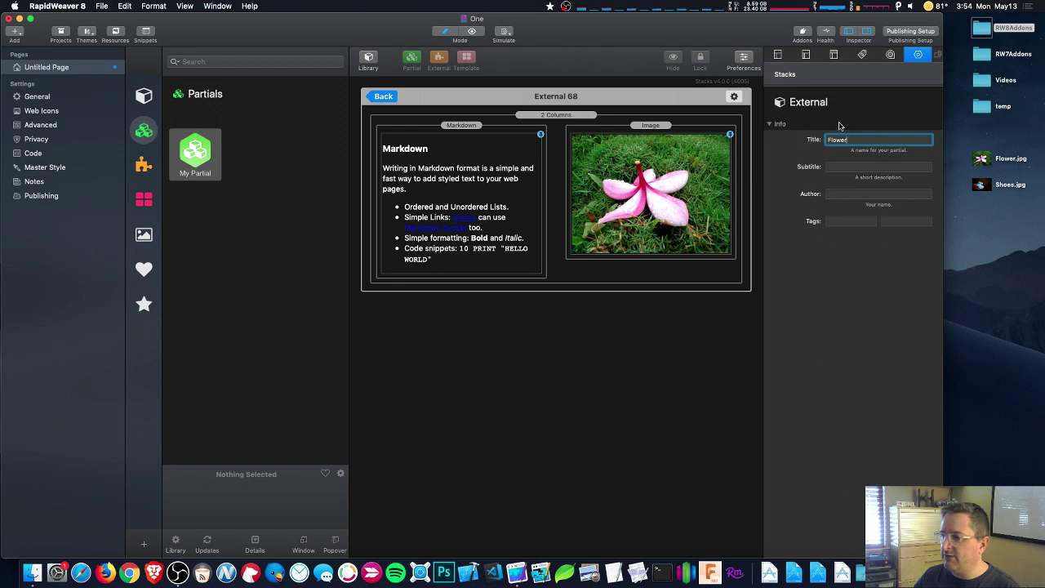
{"action": "left_click", "coordinate": [863, 166]}
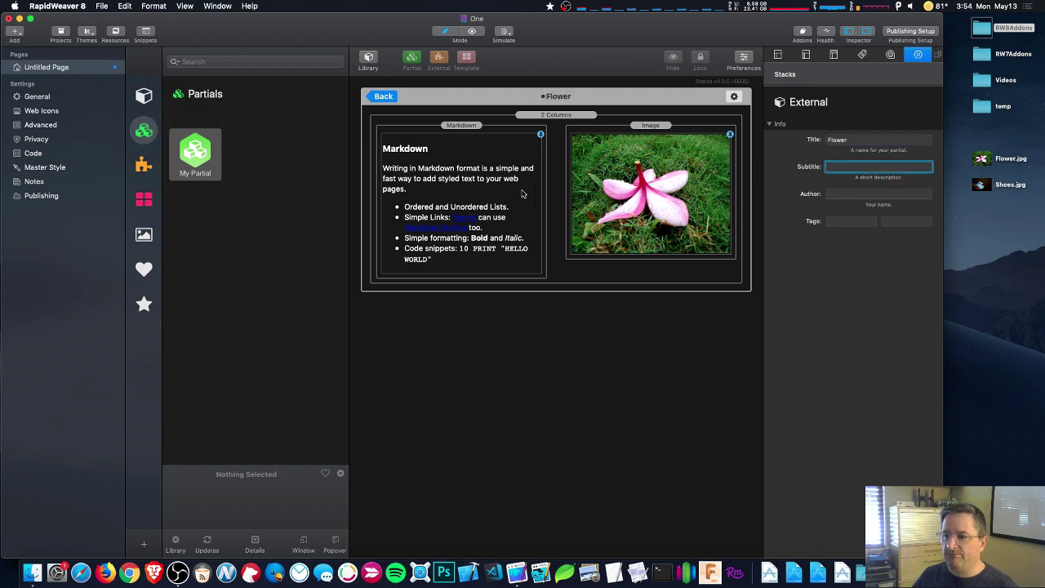
{"action": "left_click", "coordinate": [380, 98]}
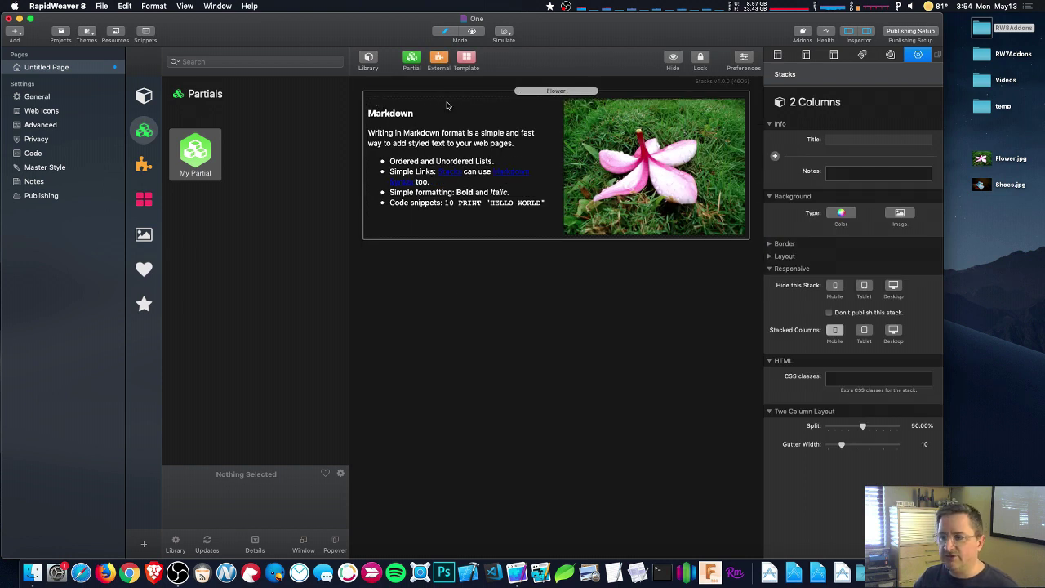
Add a second copy of the Flower external from the Externals library below the first one
{"action": "left_click", "coordinate": [492, 107]}
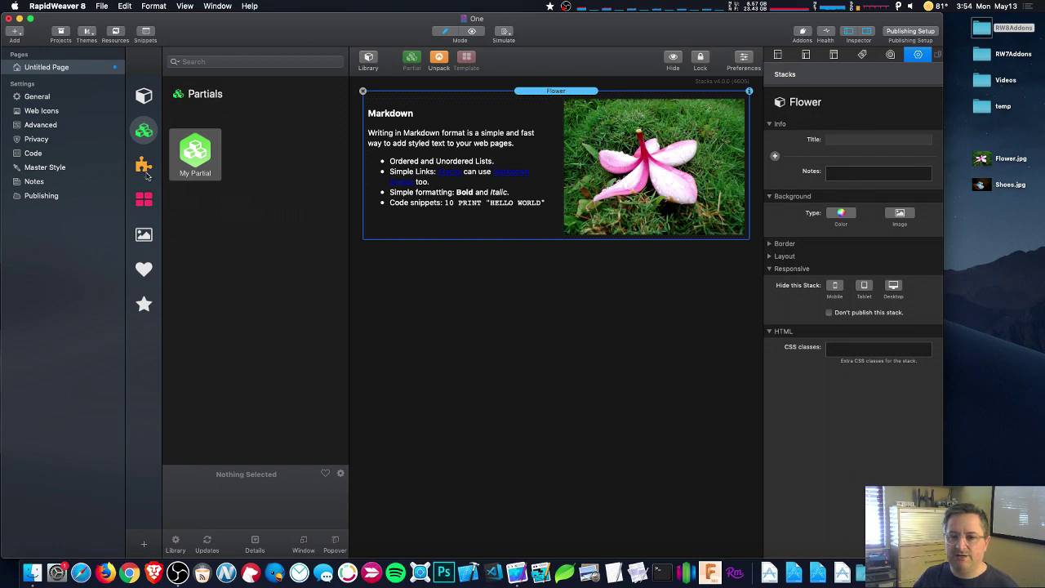
{"action": "left_click", "coordinate": [146, 167]}
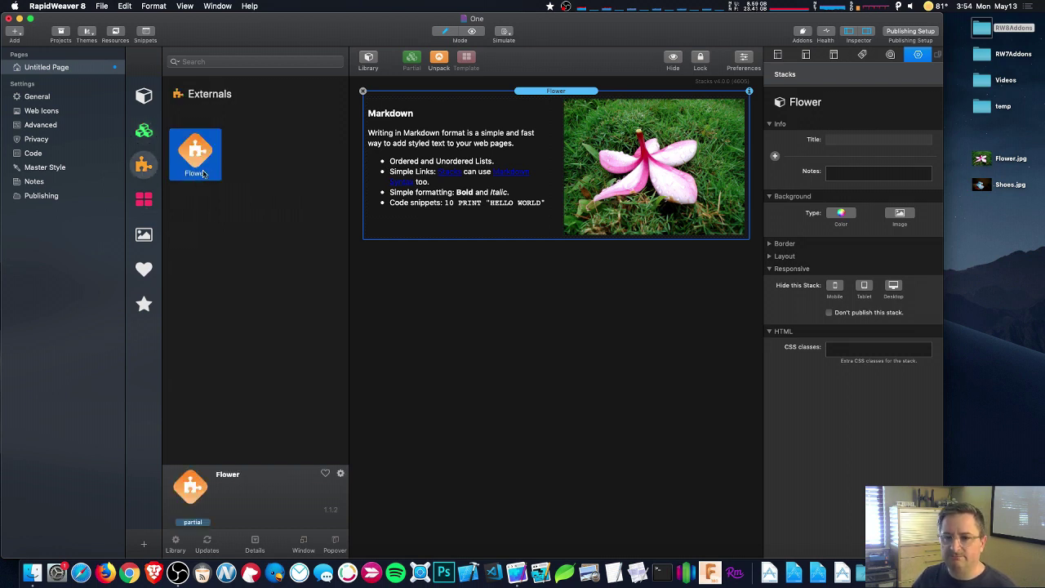
{"action": "left_click_drag", "start_coordinate": [197, 163], "coordinate": [537, 307]}
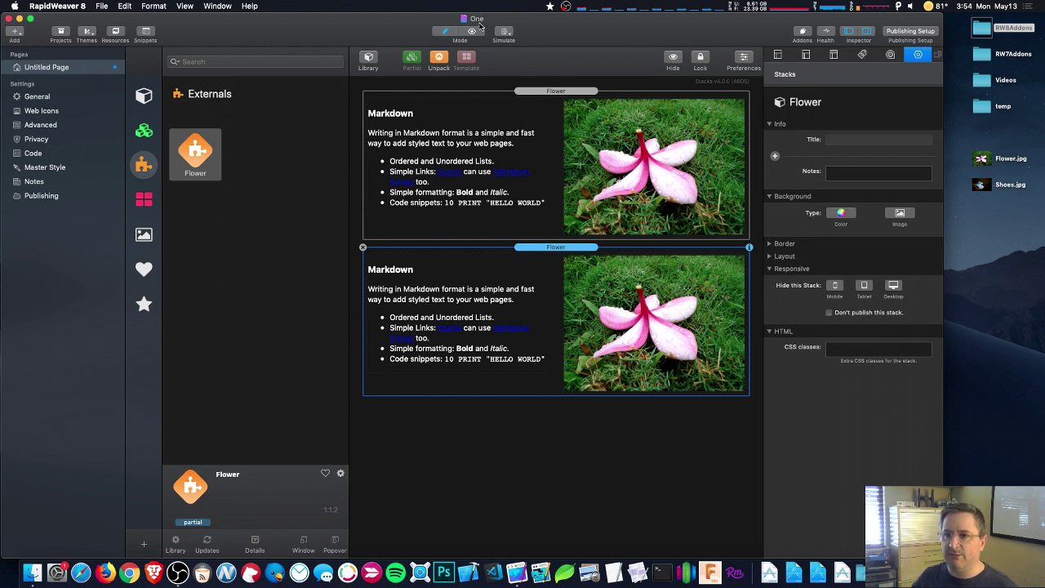
Close project One and open the recent project Two
{"action": "left_click", "coordinate": [9, 18]}
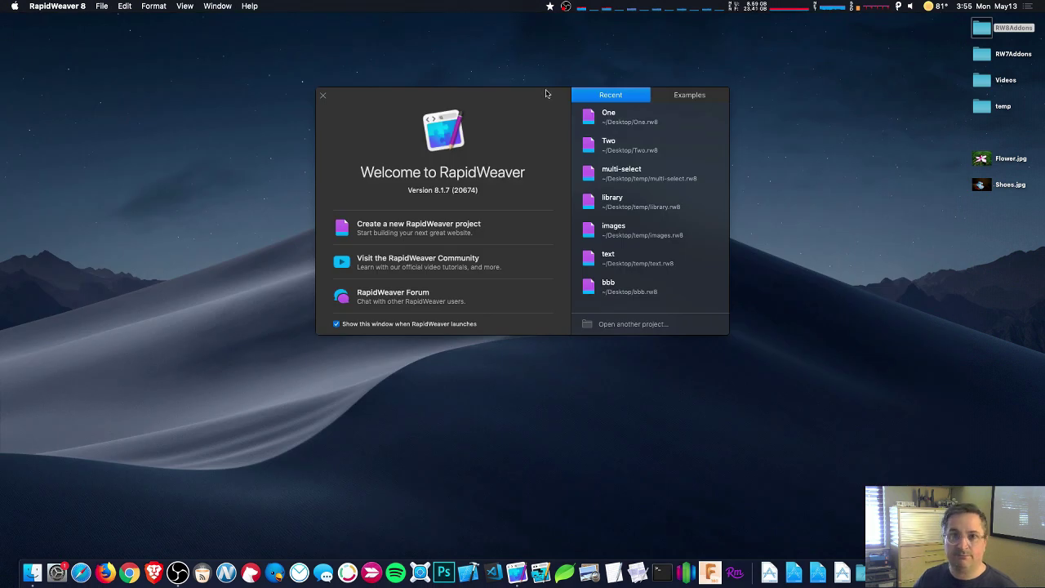
{"action": "left_click", "coordinate": [617, 155]}
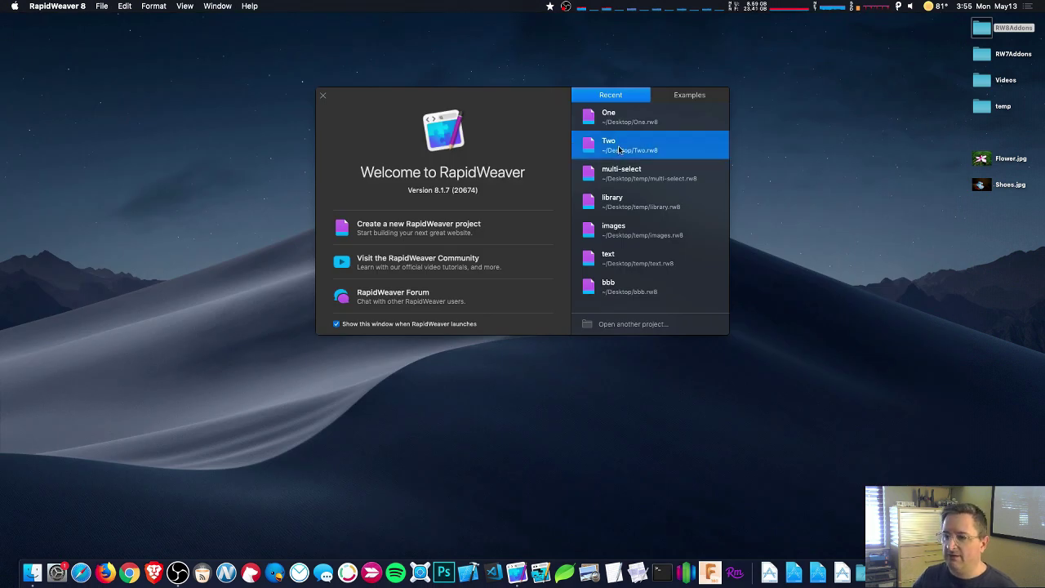
{"action": "double_click", "coordinate": [599, 144]}
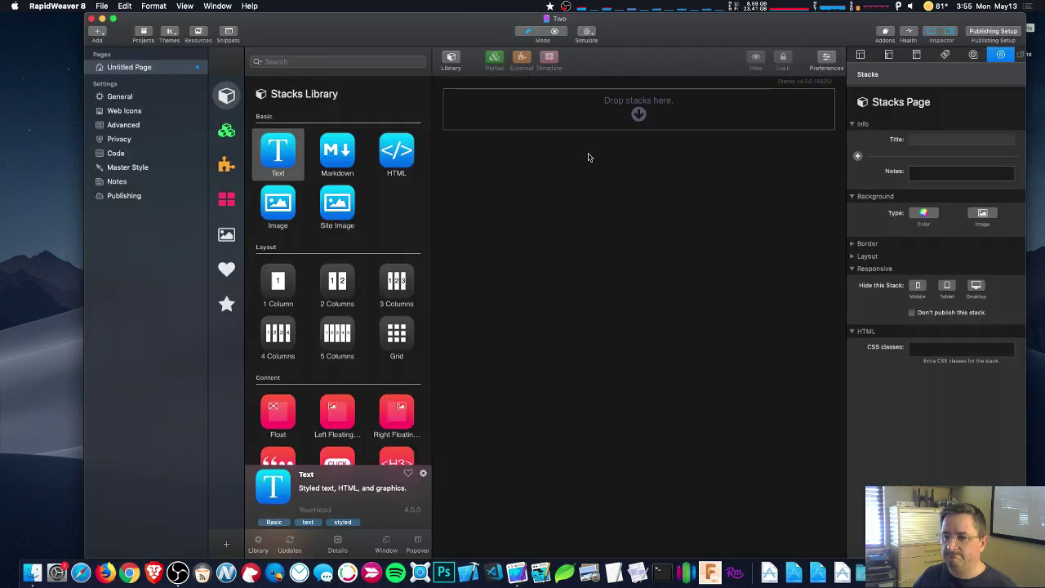
Check project Two's Partials library and place the Flower external from the Externals library on its empty page
{"action": "left_click", "coordinate": [233, 136]}
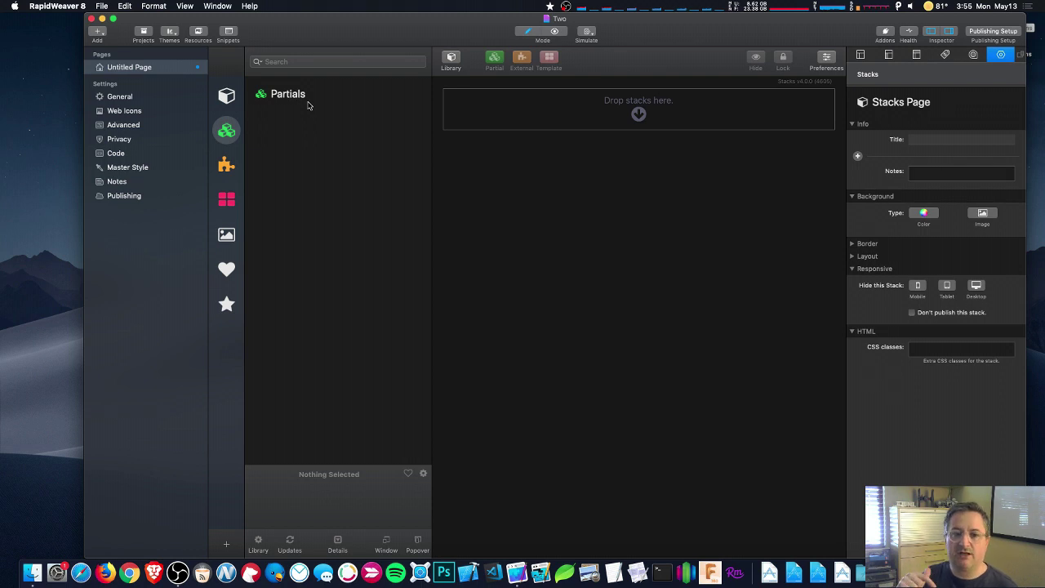
{"action": "left_click", "coordinate": [221, 168]}
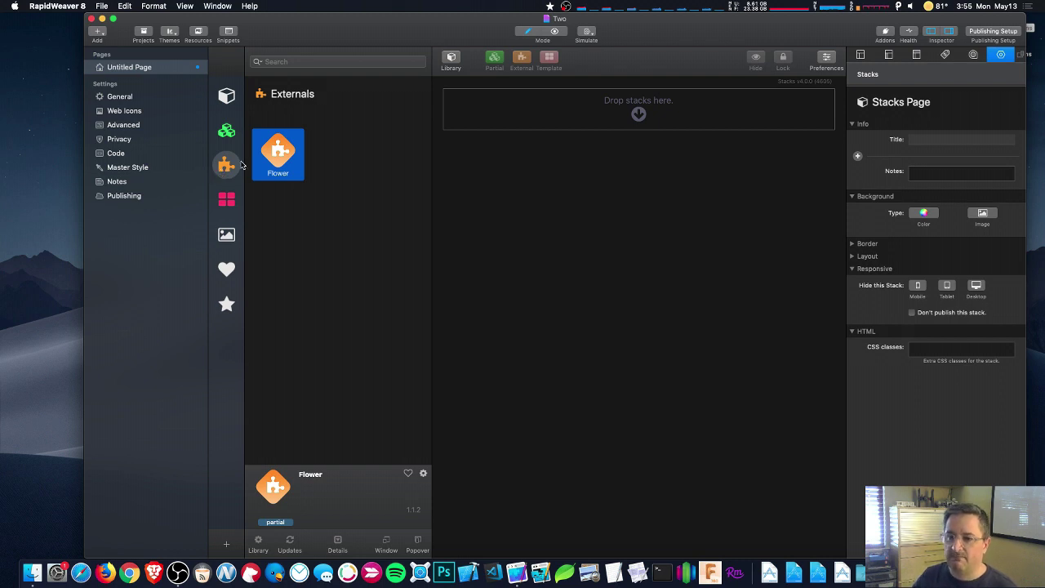
{"action": "left_click_drag", "start_coordinate": [280, 162], "coordinate": [572, 164]}
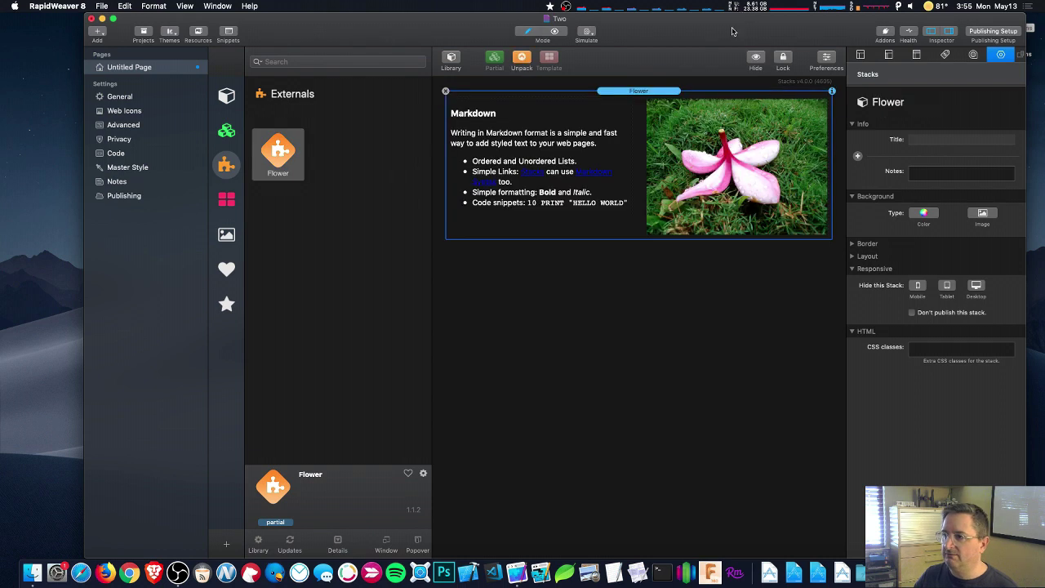
{"action": "left_click_drag", "start_coordinate": [728, 33], "coordinate": [652, 33]}
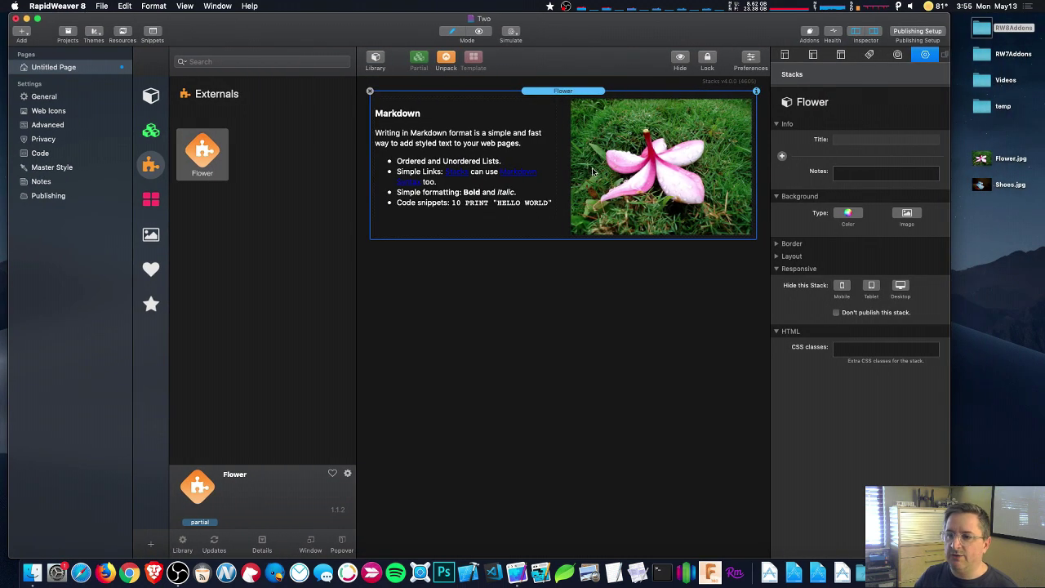
Open the Flower external for editing and replace its flower picture with Shoes.jpg from the desktop
{"action": "double_click", "coordinate": [563, 124]}
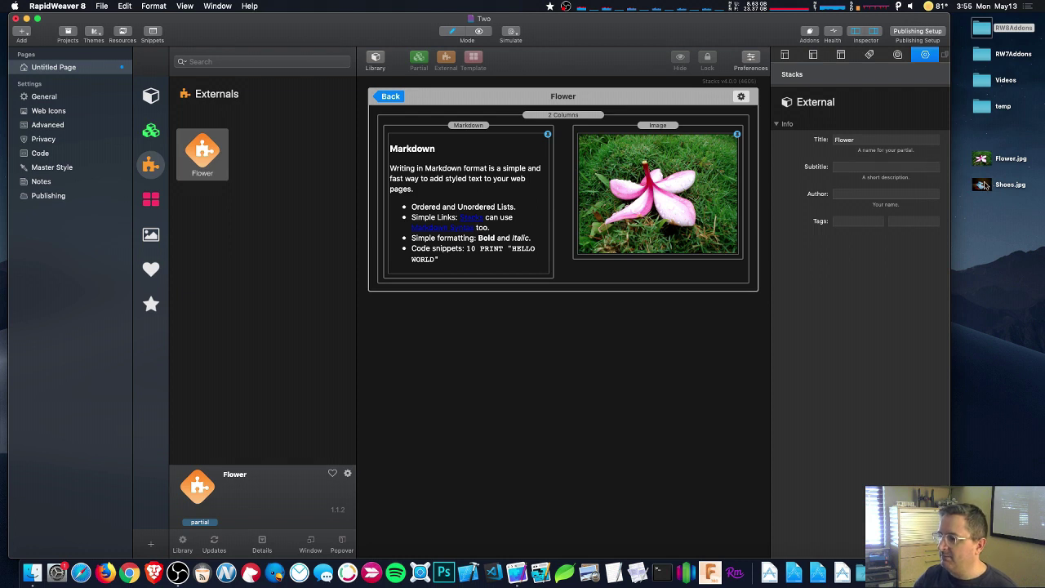
{"action": "left_click_drag", "start_coordinate": [980, 187], "coordinate": [641, 190]}
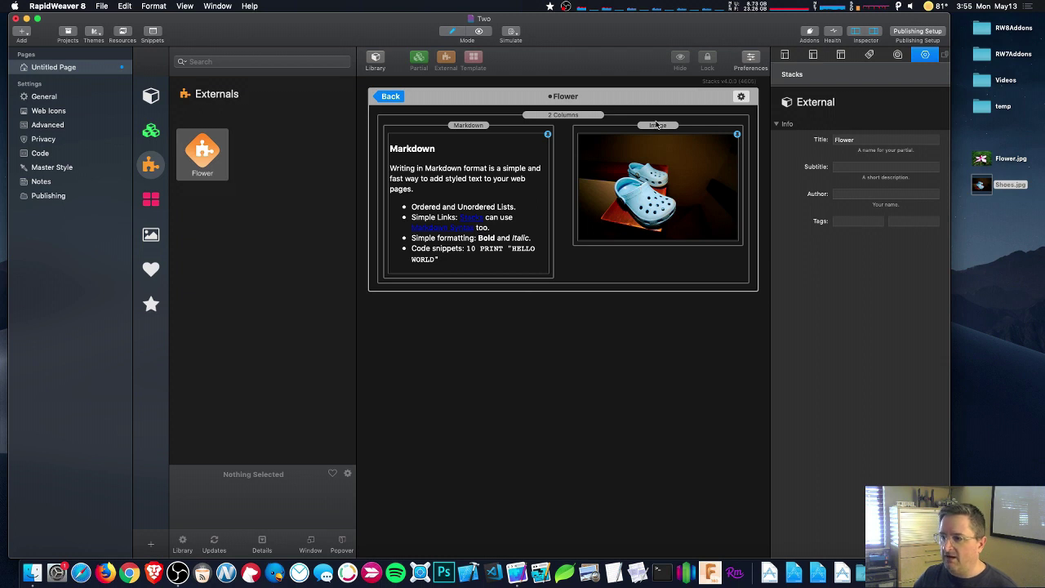
Swap the image and Markdown stacks between the two columns and add a Button stack below the Markdown
{"action": "left_click_drag", "start_coordinate": [657, 129], "coordinate": [488, 131]}
{"action": "left_click_drag", "start_coordinate": [468, 253], "coordinate": [667, 145]}
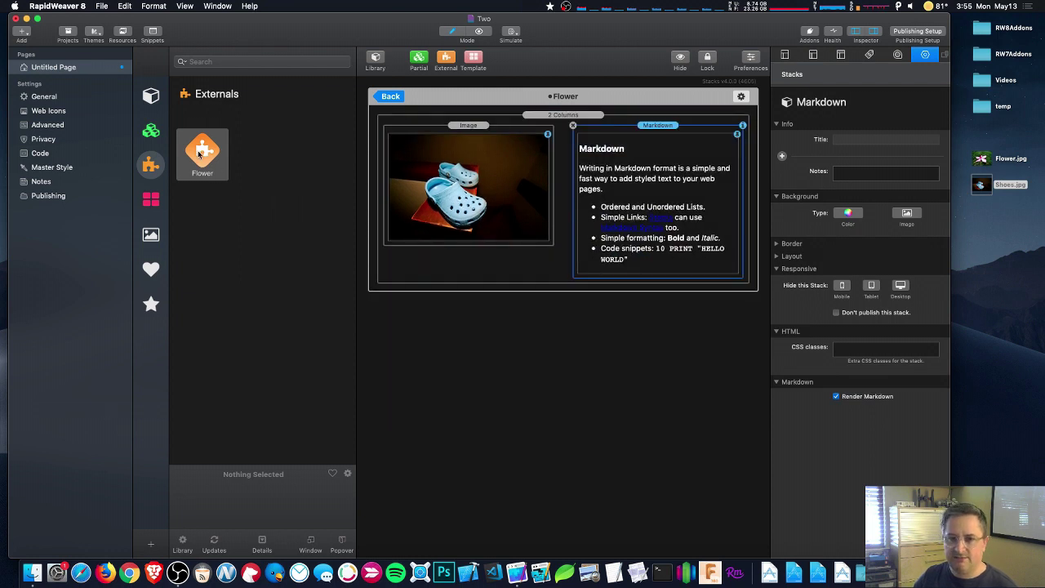
{"action": "left_click", "coordinate": [151, 95]}
{"action": "scroll", "coordinate": [284, 283], "scroll_direction": "down", "scroll_amount": 2}
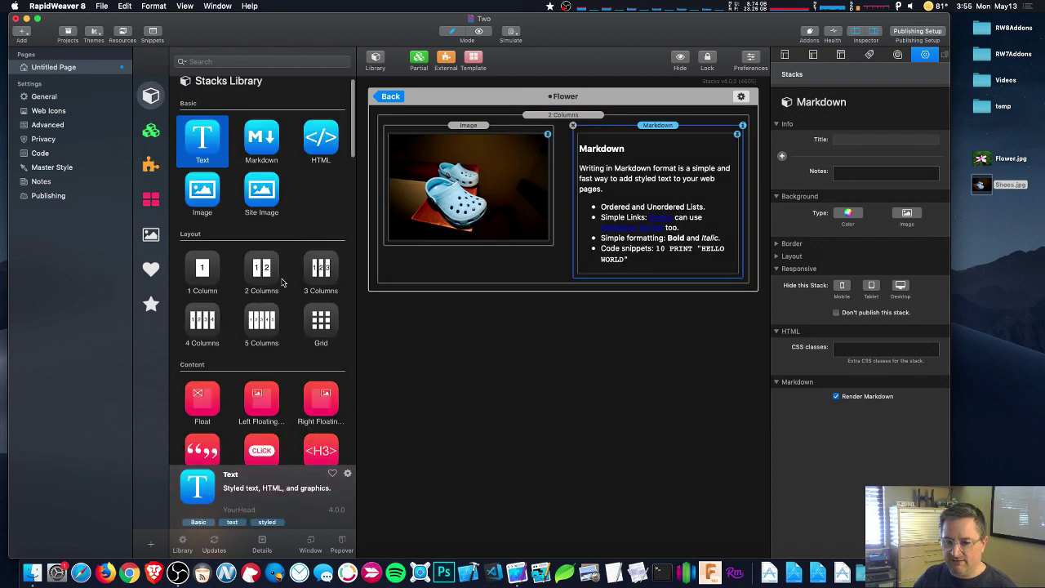
{"action": "left_click_drag", "start_coordinate": [265, 451], "coordinate": [638, 272]}
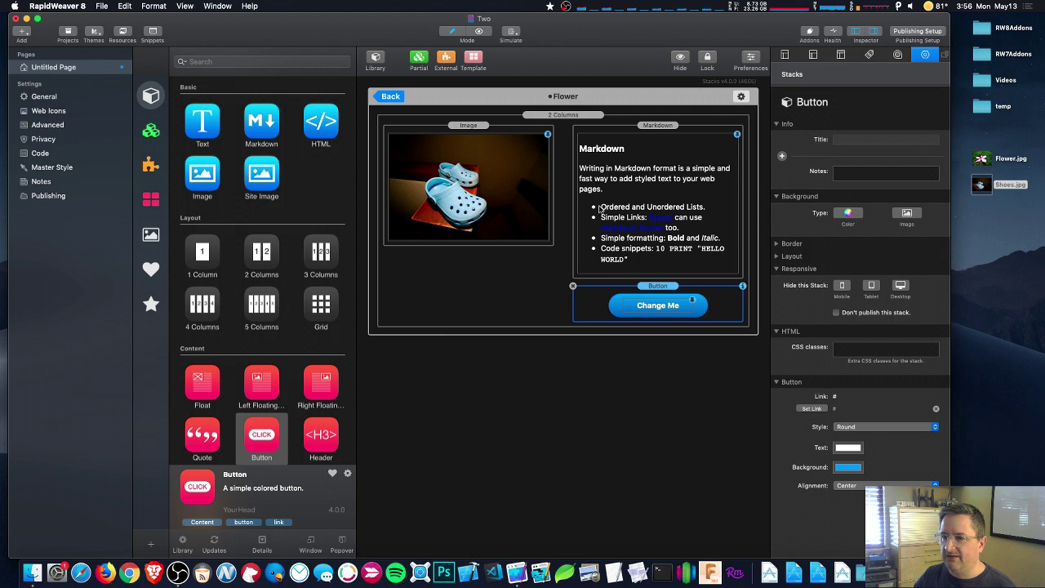
Set the external's title to Shoes, finish editing it and check its entry in the Externals library
{"action": "left_click", "coordinate": [559, 432]}
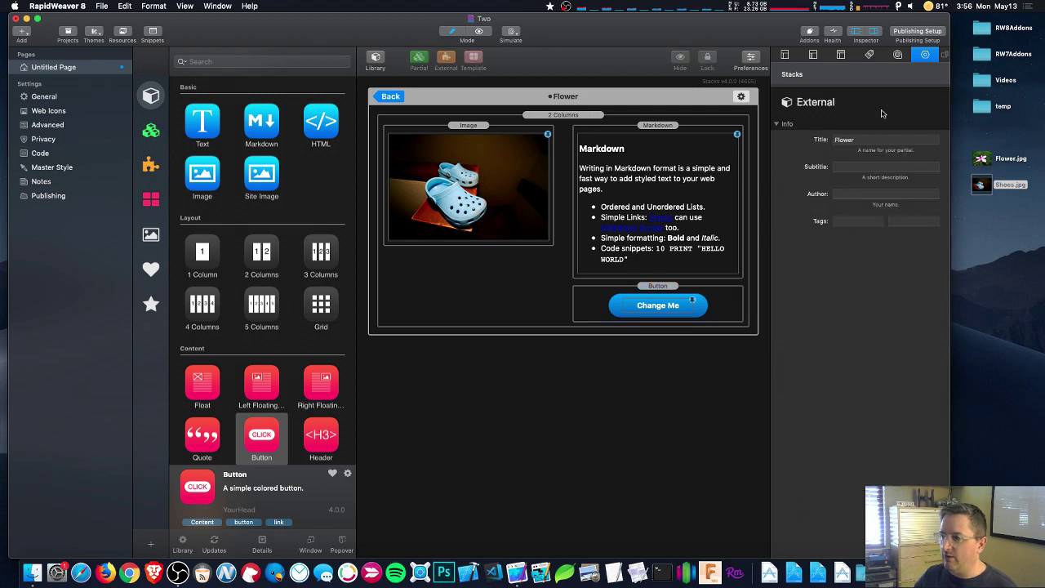
{"action": "double_click", "coordinate": [845, 139]}
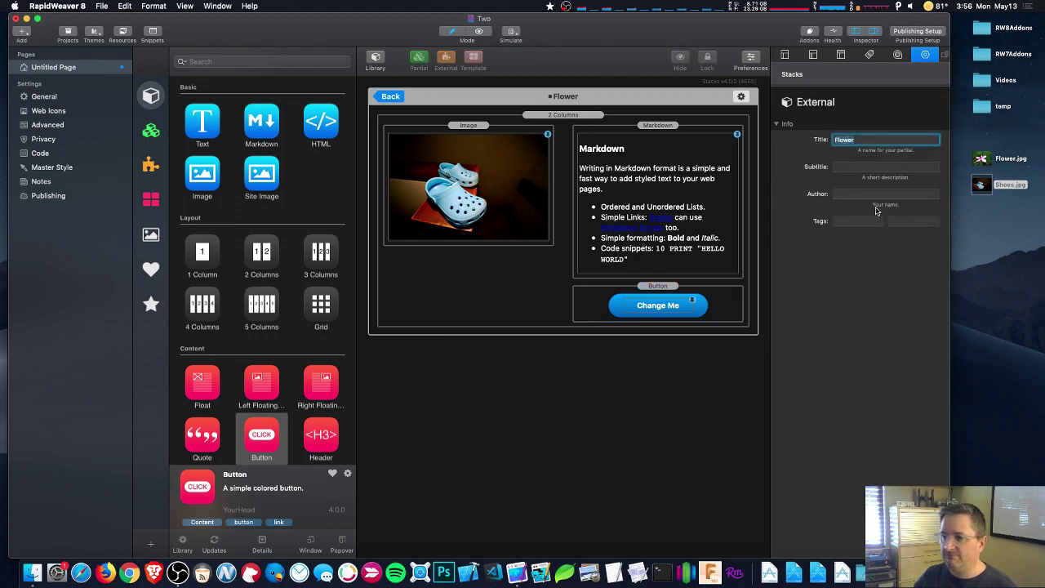
{"action": "type", "text": "Shoes"}
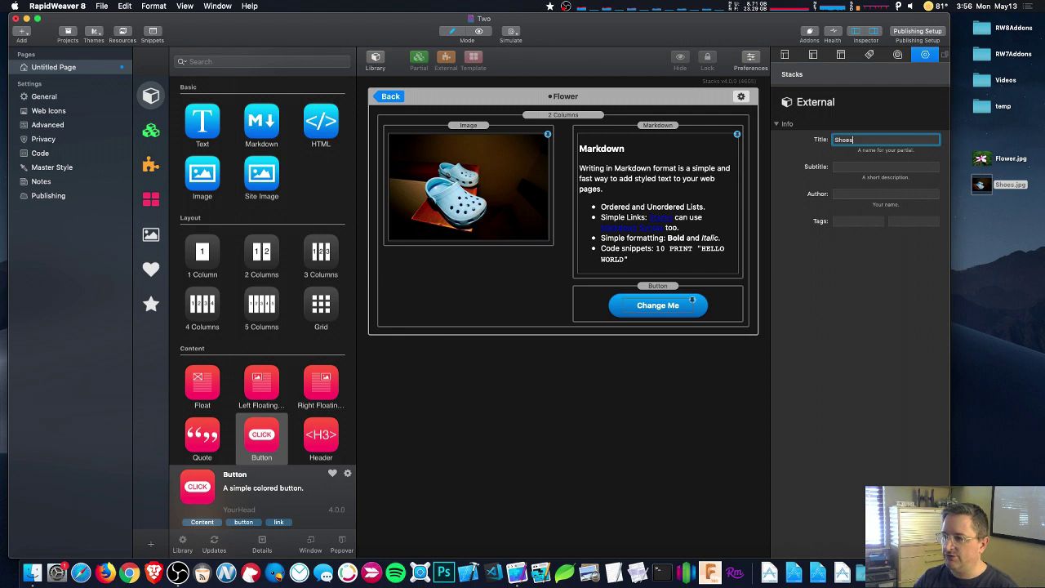
{"action": "key", "text": "Tab"}
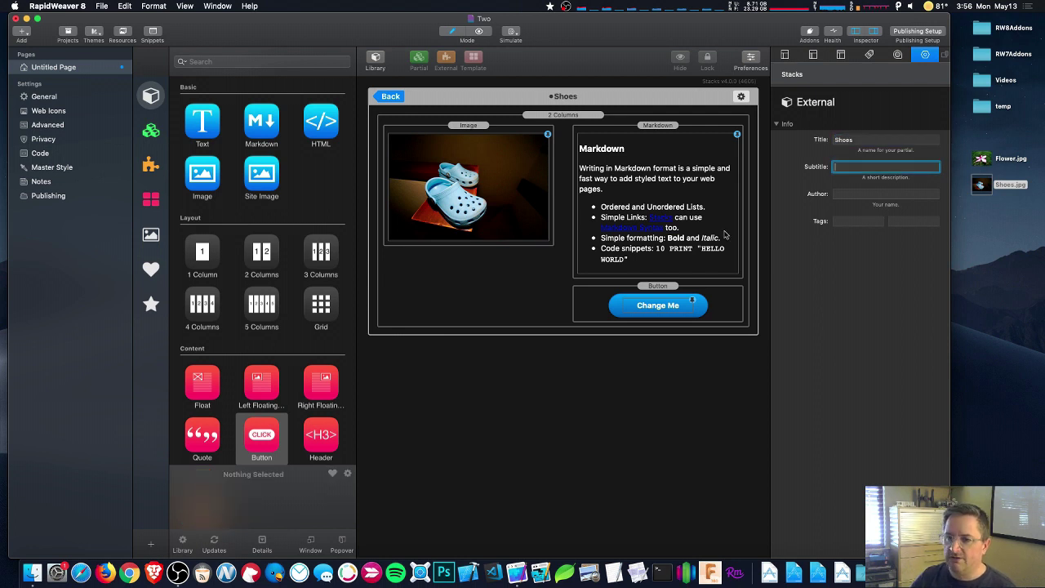
{"action": "left_click", "coordinate": [396, 98]}
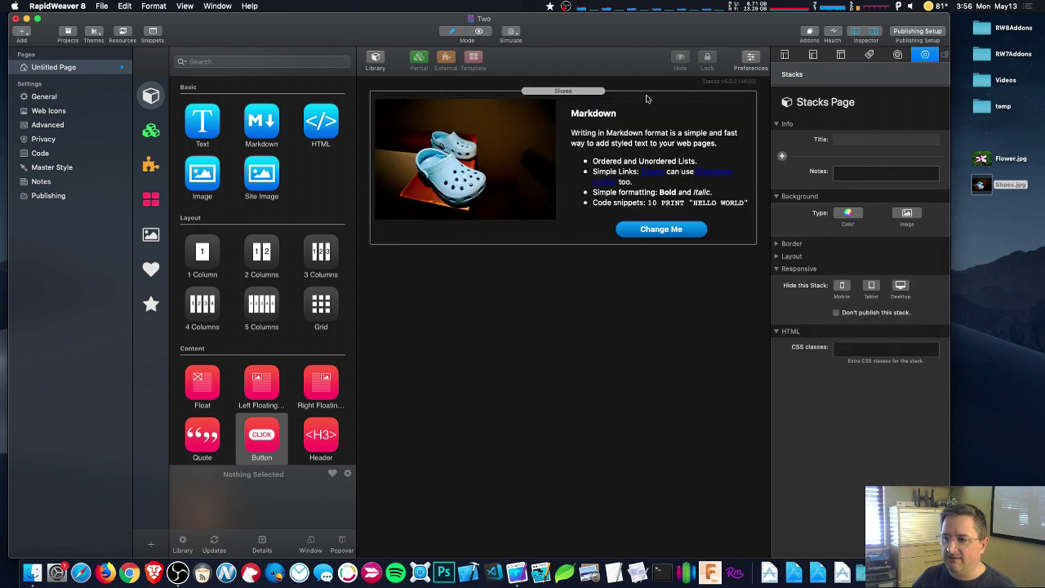
{"action": "left_click", "coordinate": [529, 234]}
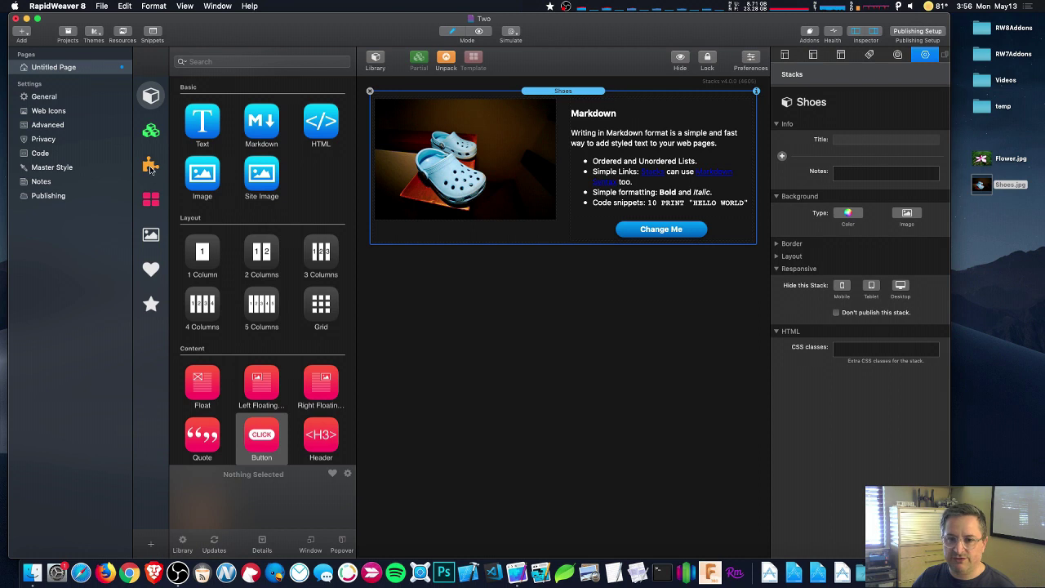
{"action": "left_click", "coordinate": [152, 168]}
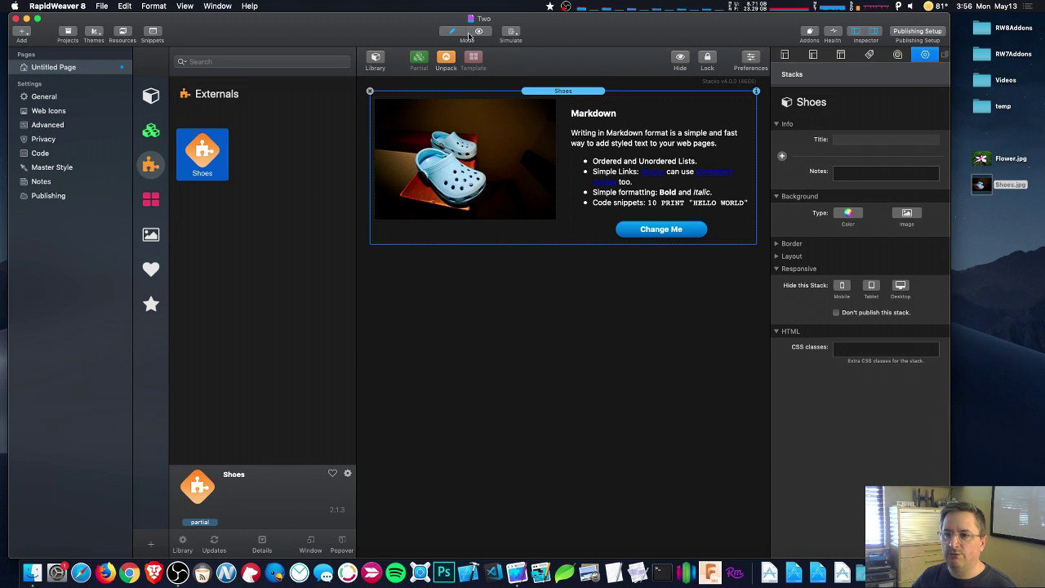
Close project Two and open the recent project One
{"action": "left_click", "coordinate": [15, 19]}
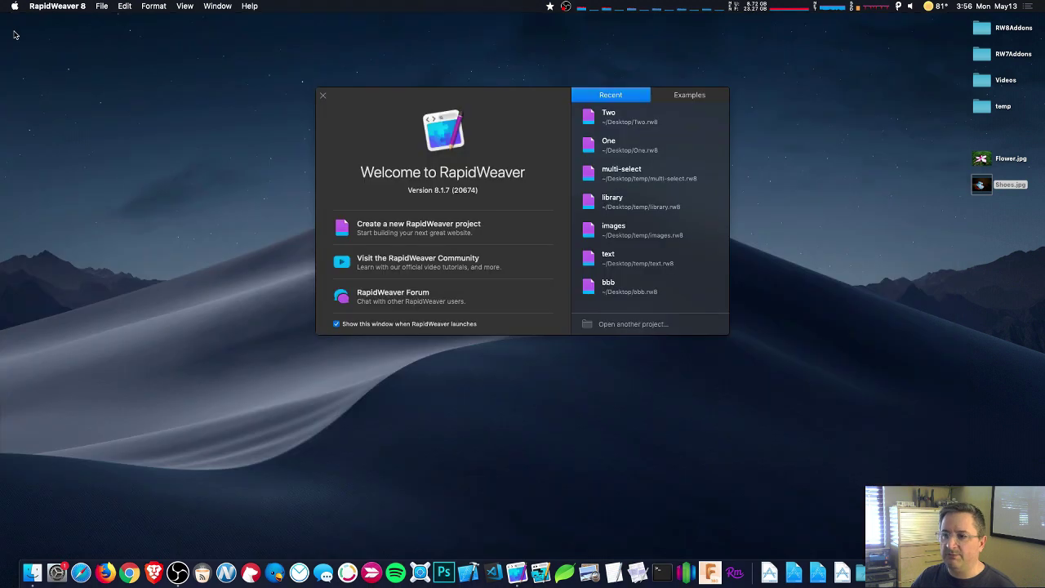
{"action": "left_click", "coordinate": [622, 149]}
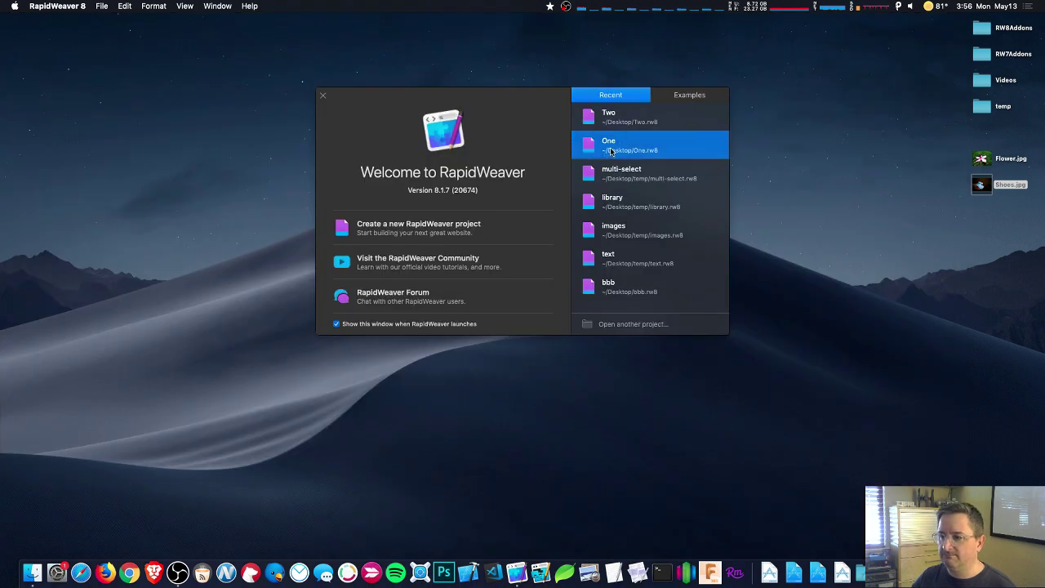
{"action": "double_click", "coordinate": [610, 151]}
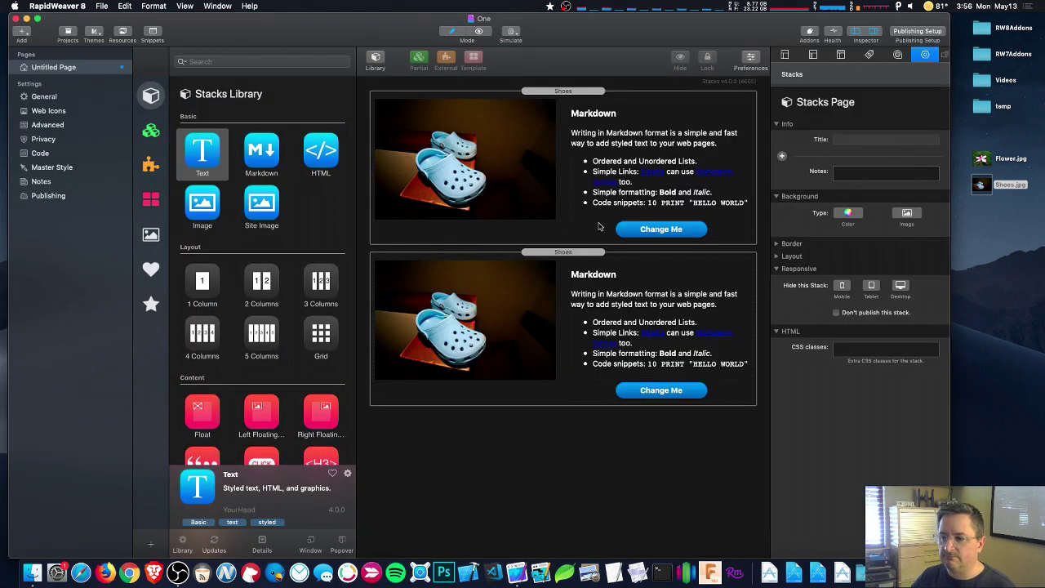
Check both Shoes externals on project One's page and the matching entry in the Externals library
{"action": "left_click", "coordinate": [547, 237]}
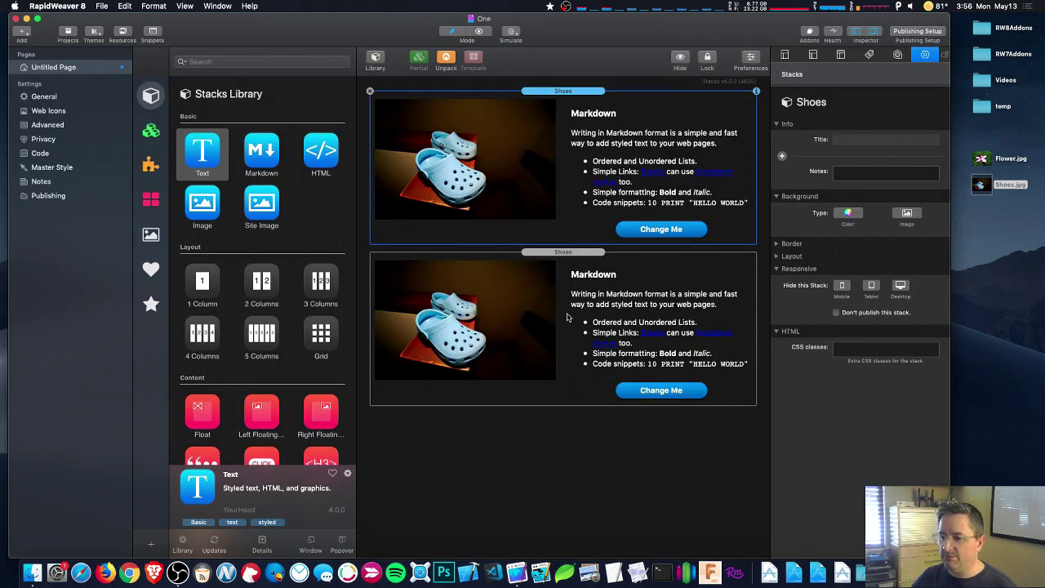
{"action": "left_click", "coordinate": [572, 316]}
{"action": "left_click", "coordinate": [557, 236]}
{"action": "left_click", "coordinate": [150, 164]}
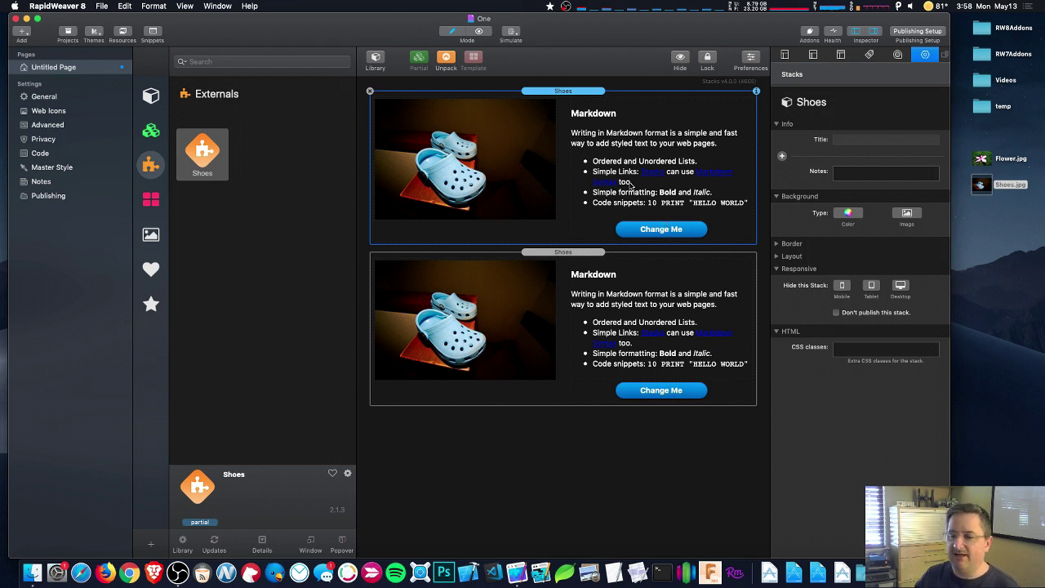
Delete the lower Shoes external and unpack the remaining one into its individual stacks
{"action": "left_click", "coordinate": [389, 254]}
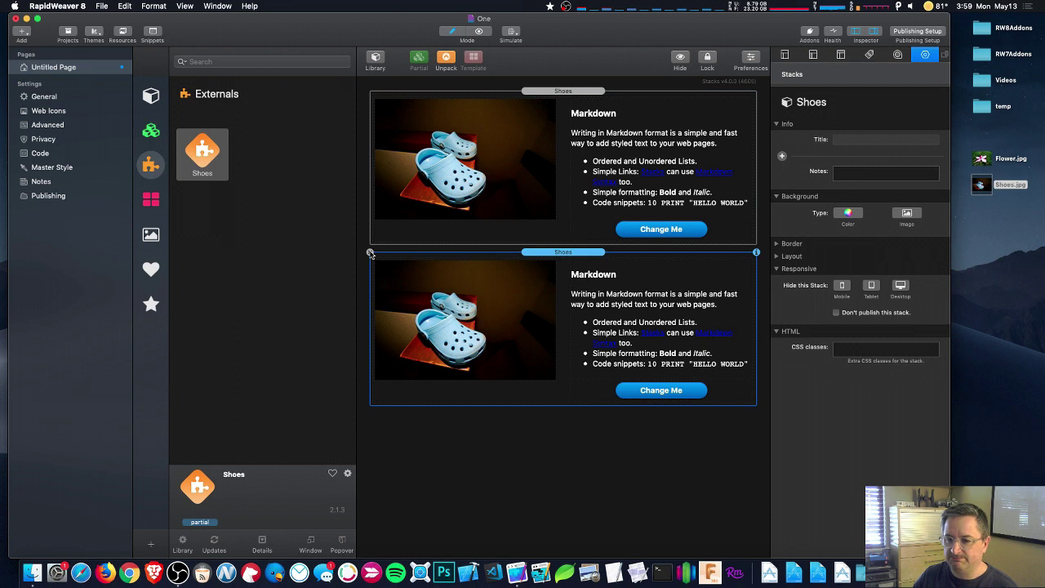
{"action": "key", "text": "Delete"}
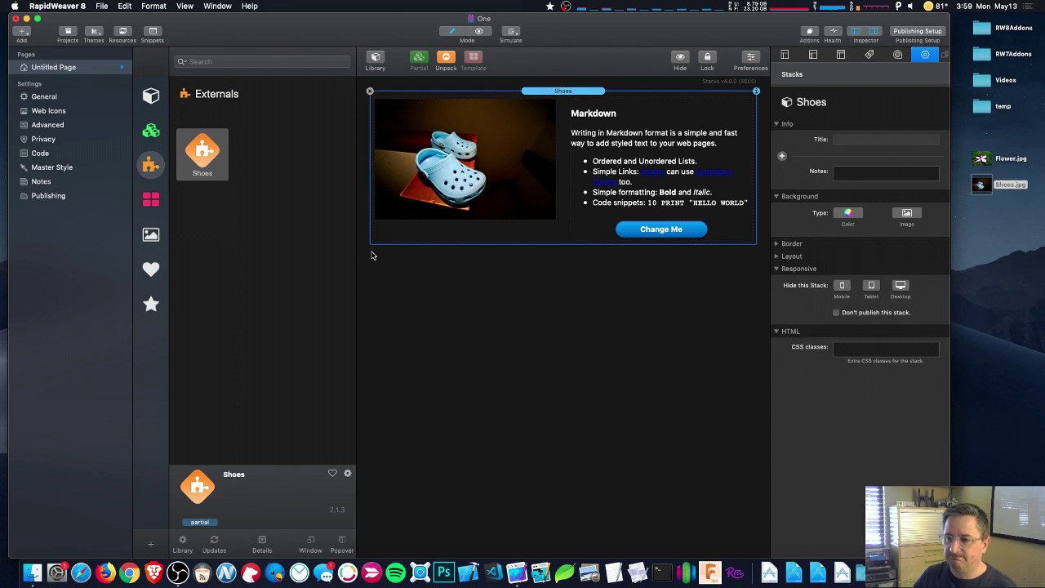
{"action": "left_click", "coordinate": [449, 69]}
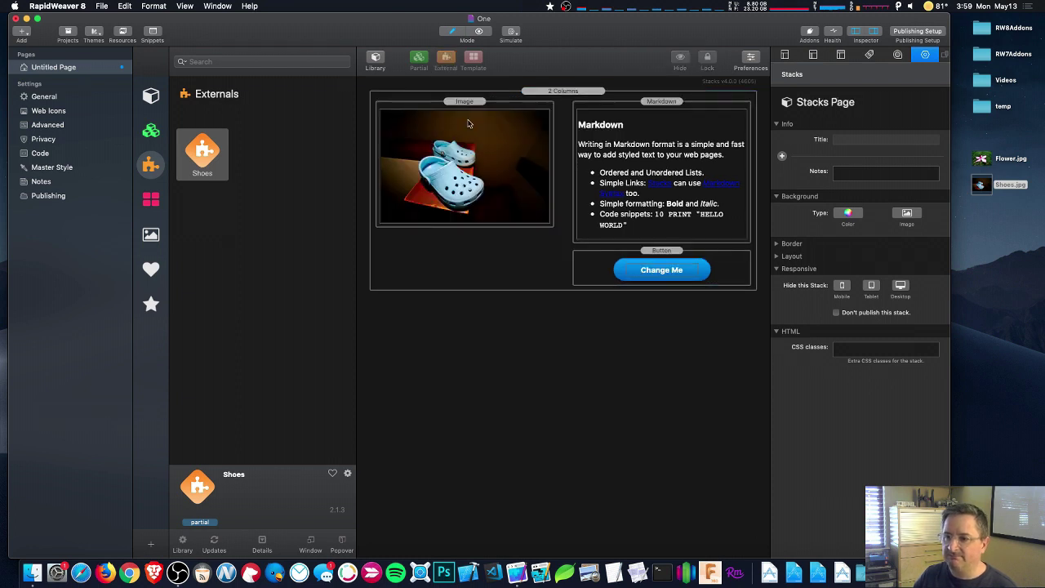
Convert the 2 Columns stack into a template titled Shoes Final and check it in the Templates library
{"action": "left_click", "coordinate": [535, 253]}
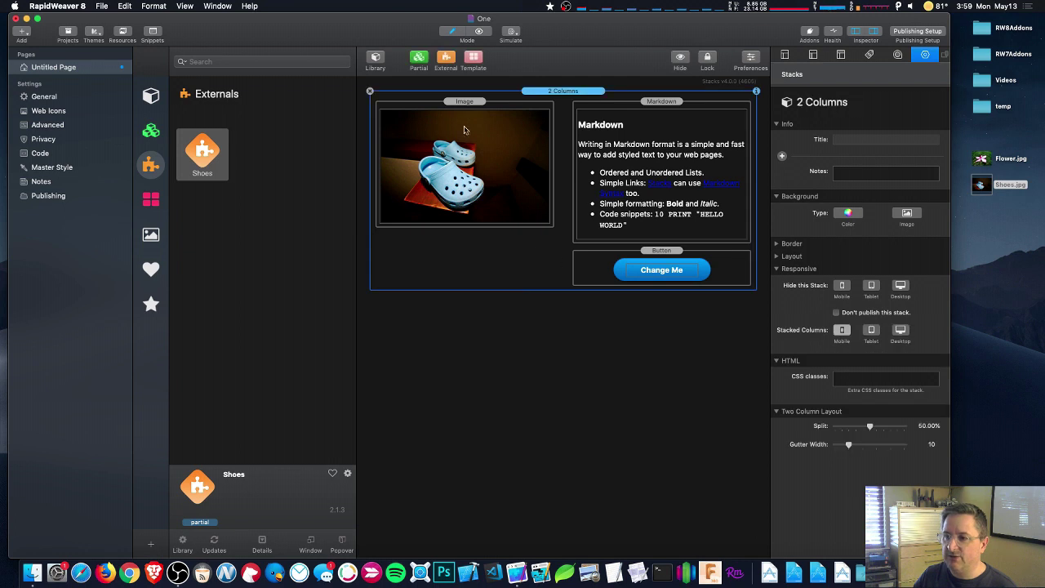
{"action": "left_click", "coordinate": [474, 60]}
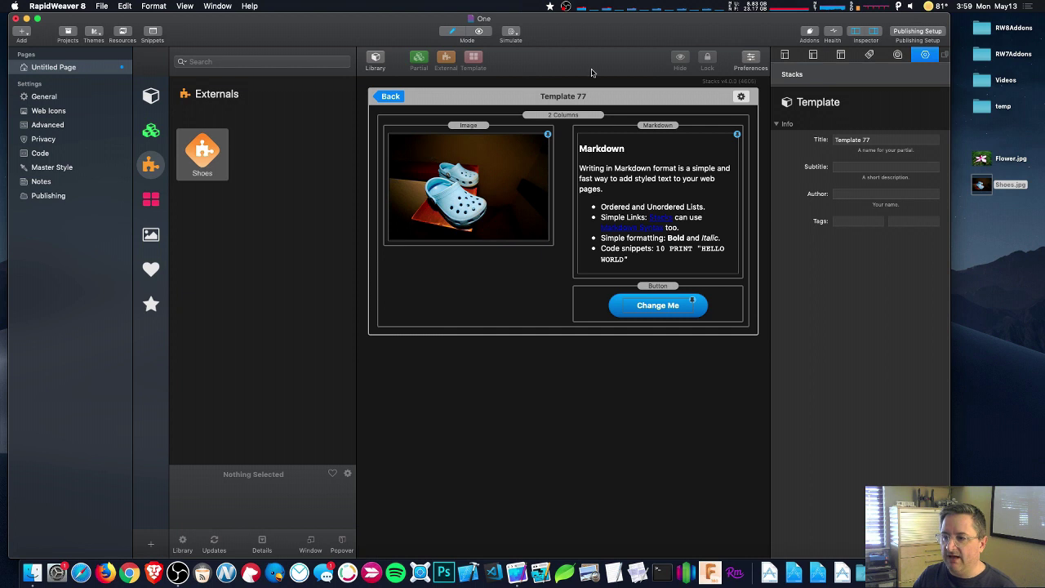
{"action": "left_click", "coordinate": [879, 137]}
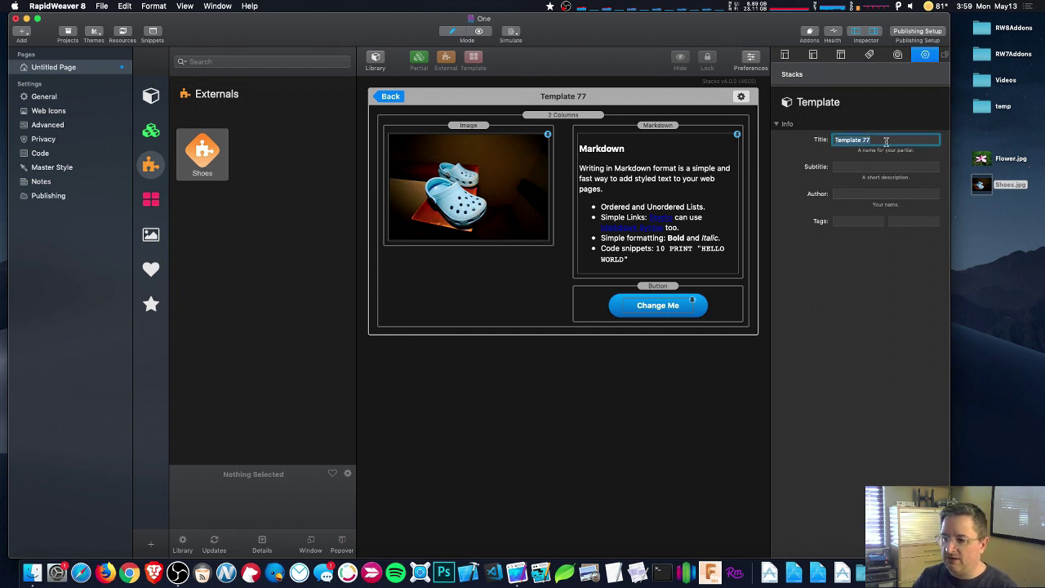
{"action": "type", "text": "Shoes Final"}
{"action": "key", "text": "Tab"}
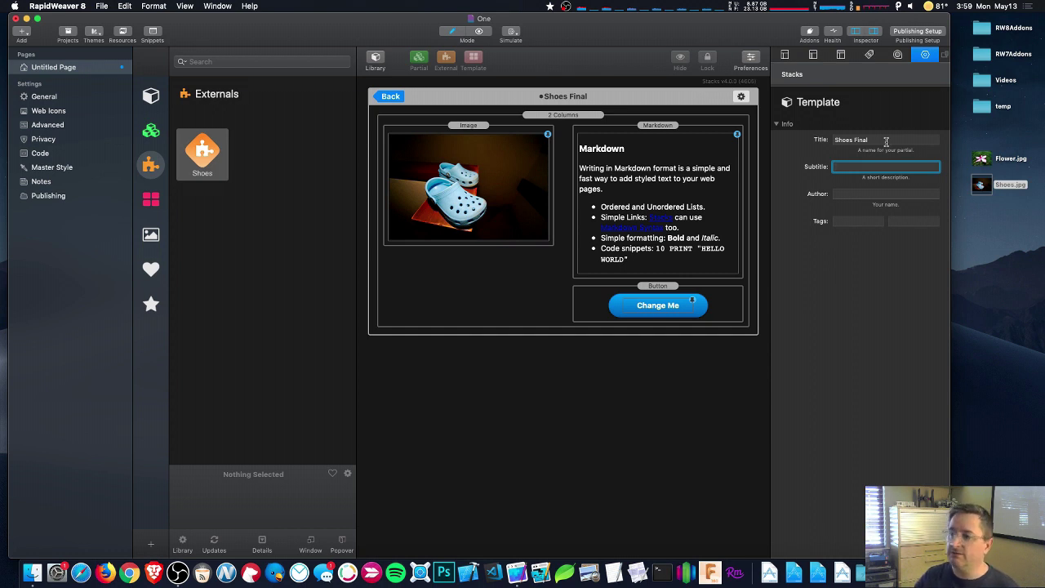
{"action": "left_click", "coordinate": [389, 97]}
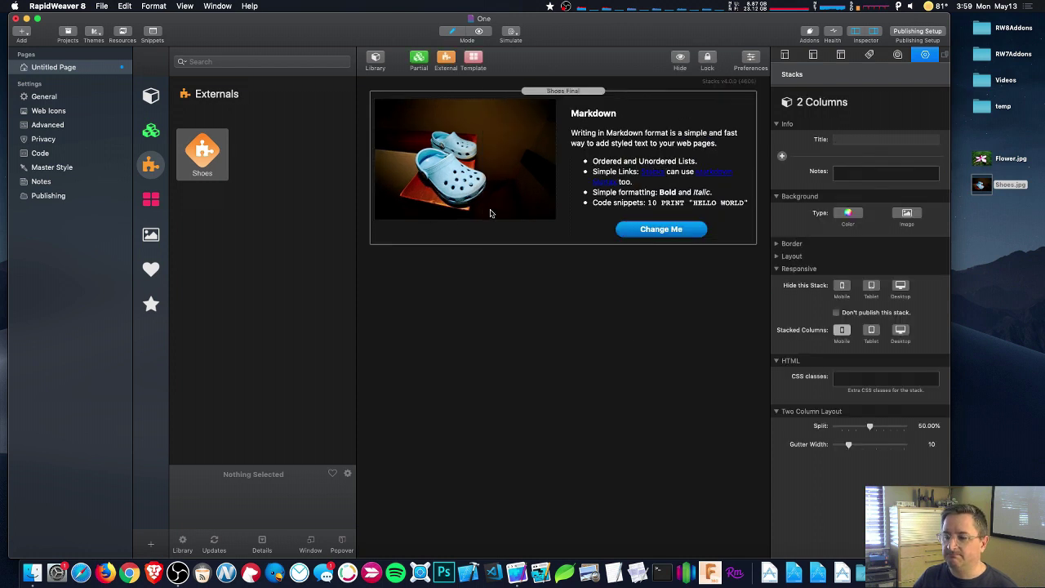
{"action": "left_click", "coordinate": [466, 243]}
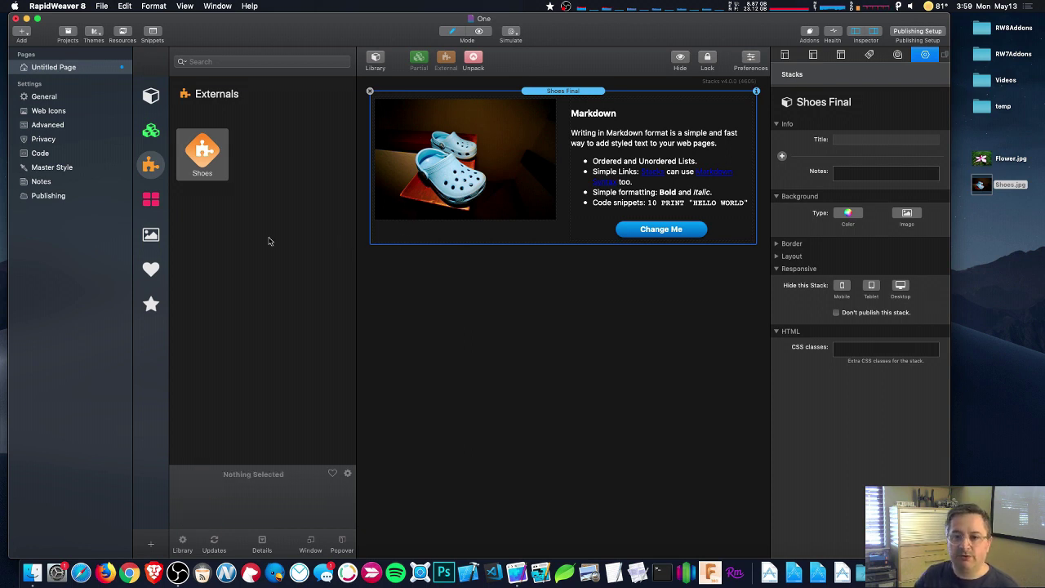
{"action": "left_click", "coordinate": [150, 201]}
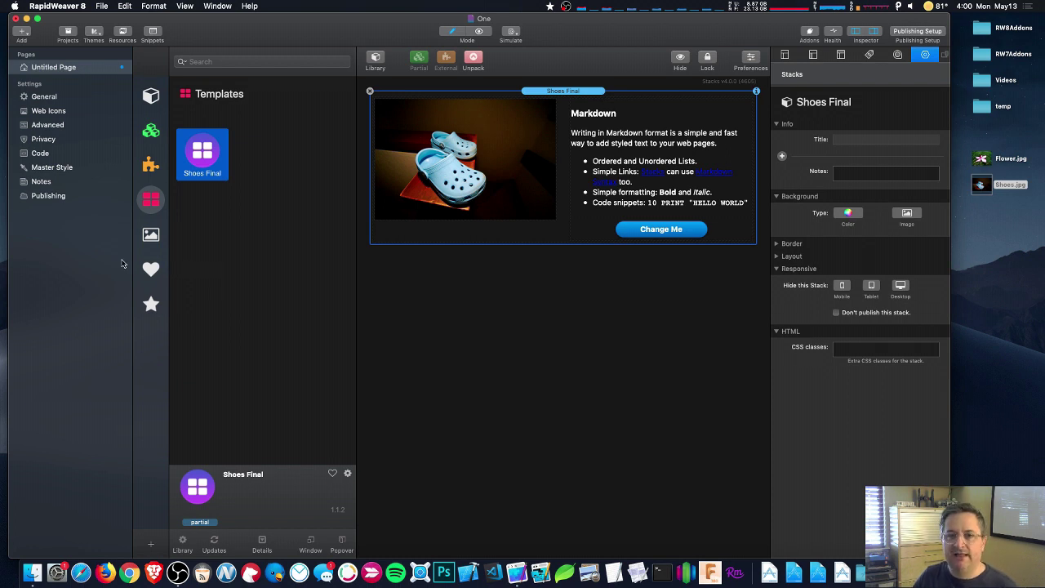
Switch from project One to project Two and replace its Shoes external with the Shoes Final template
{"action": "left_click", "coordinate": [14, 18]}
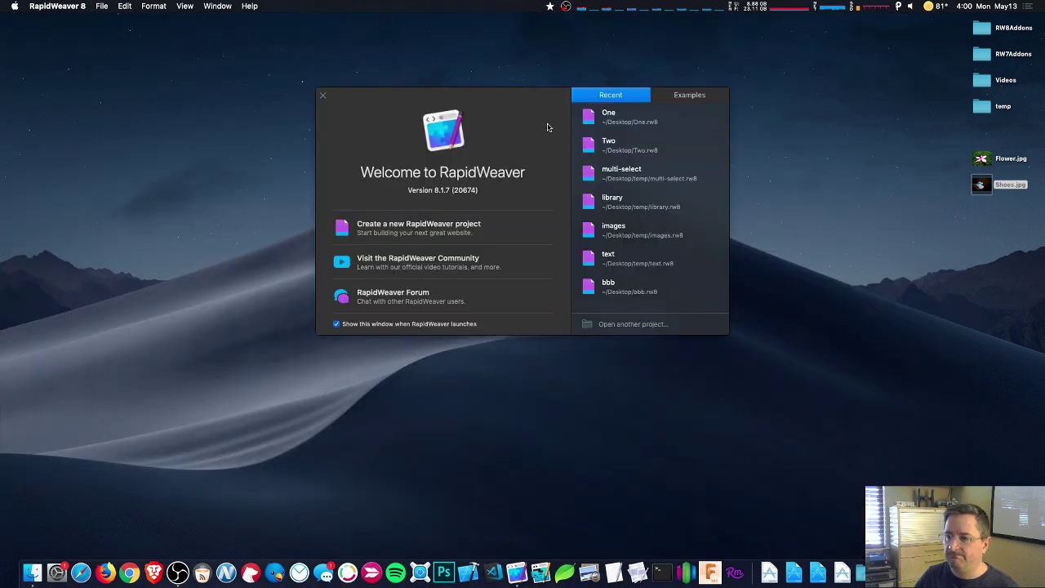
{"action": "double_click", "coordinate": [608, 144]}
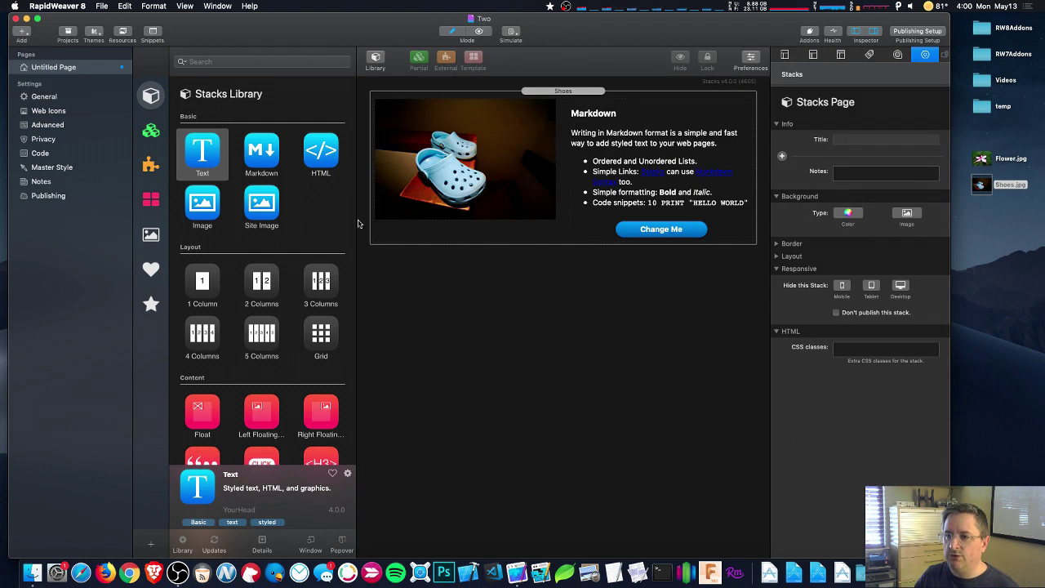
{"action": "left_click", "coordinate": [371, 91]}
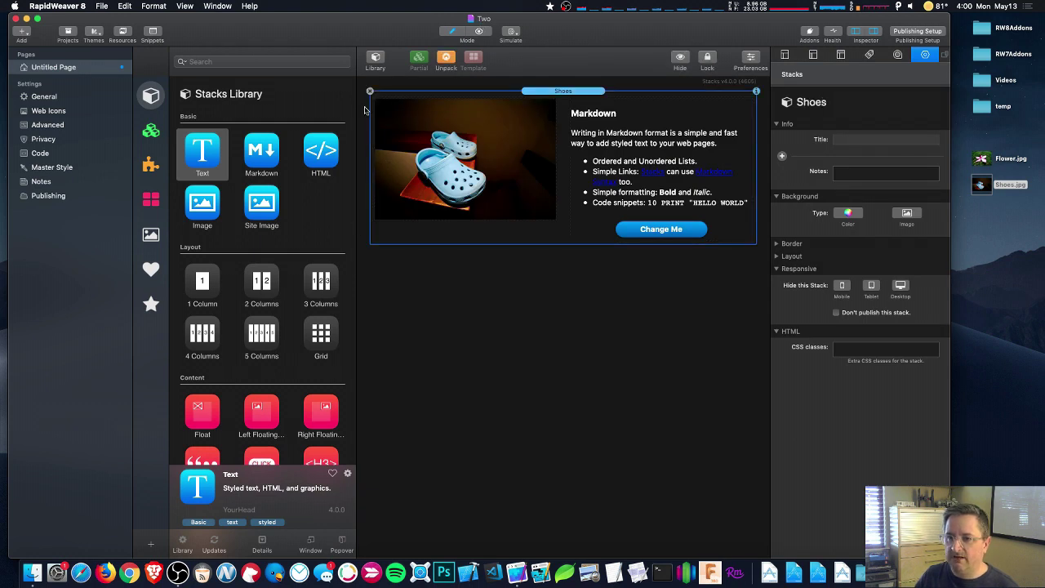
{"action": "key", "text": "Delete"}
{"action": "left_click", "coordinate": [151, 204]}
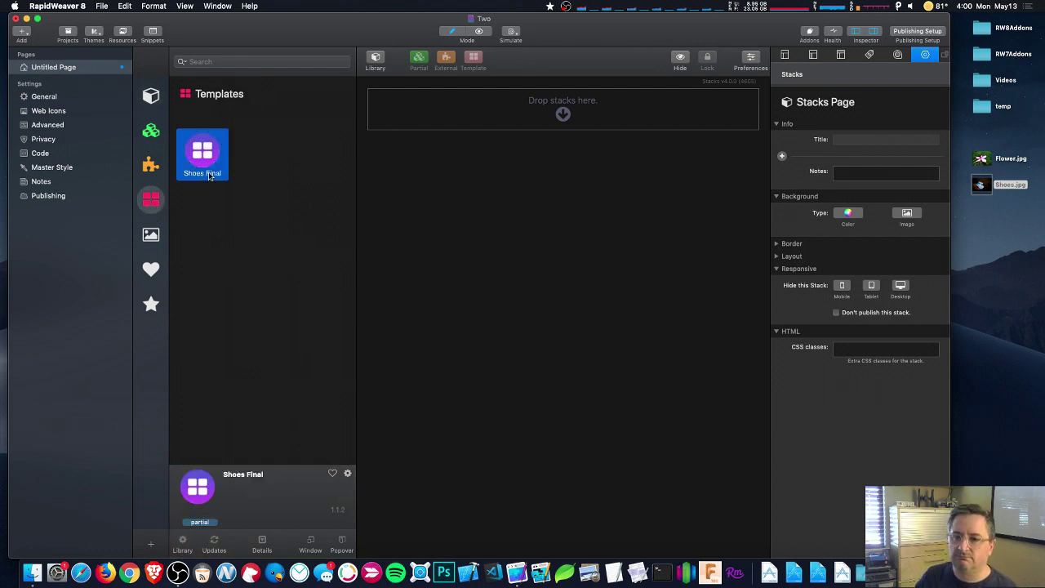
{"action": "left_click_drag", "start_coordinate": [211, 175], "coordinate": [480, 236]}
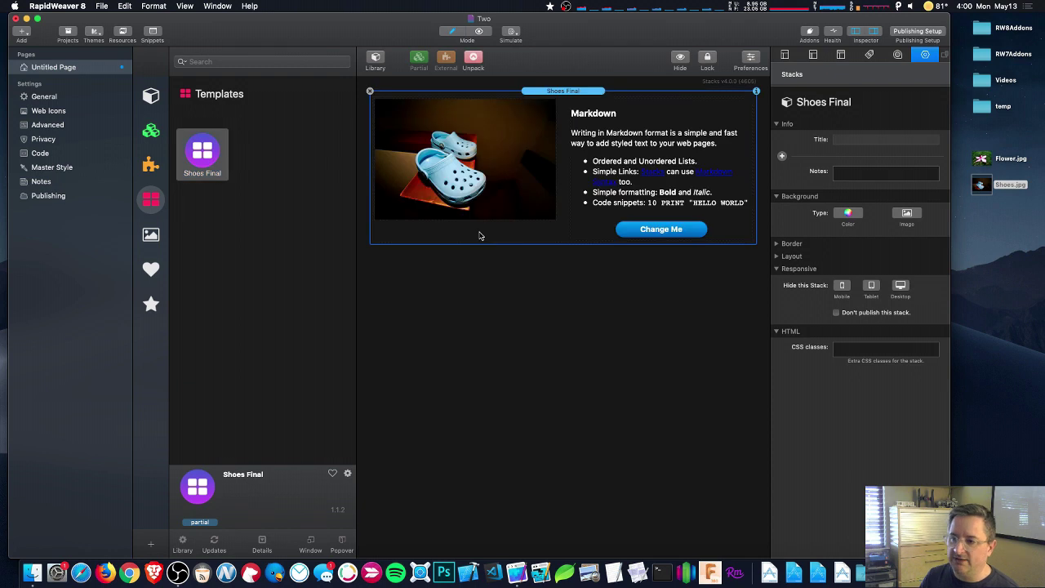
Try to open the Shoes Final template on the page for editing, and decline converting it
{"action": "double_click", "coordinate": [569, 159]}
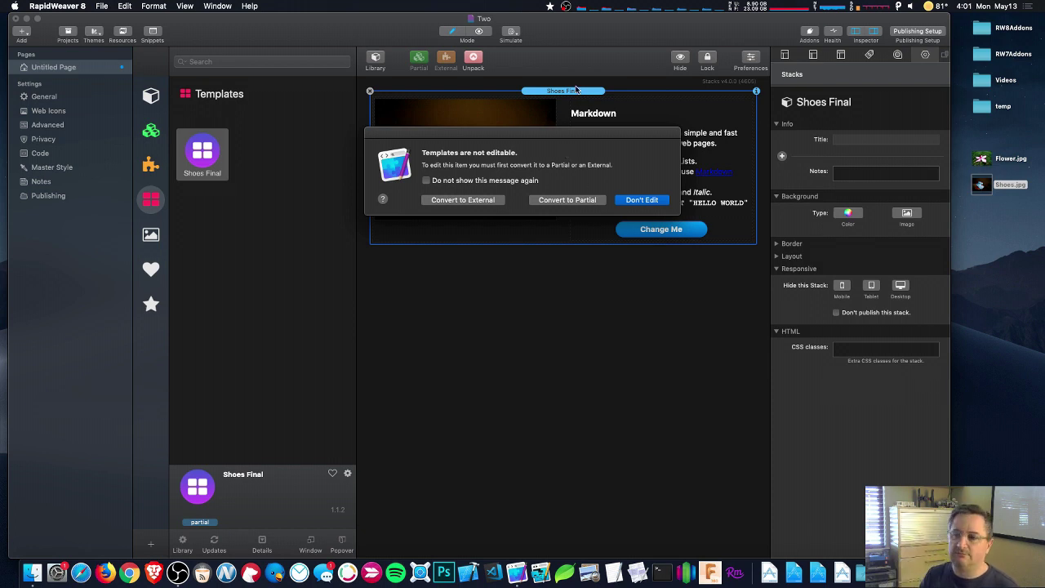
{"action": "left_click", "coordinate": [641, 202]}
{"action": "left_click", "coordinate": [568, 93]}
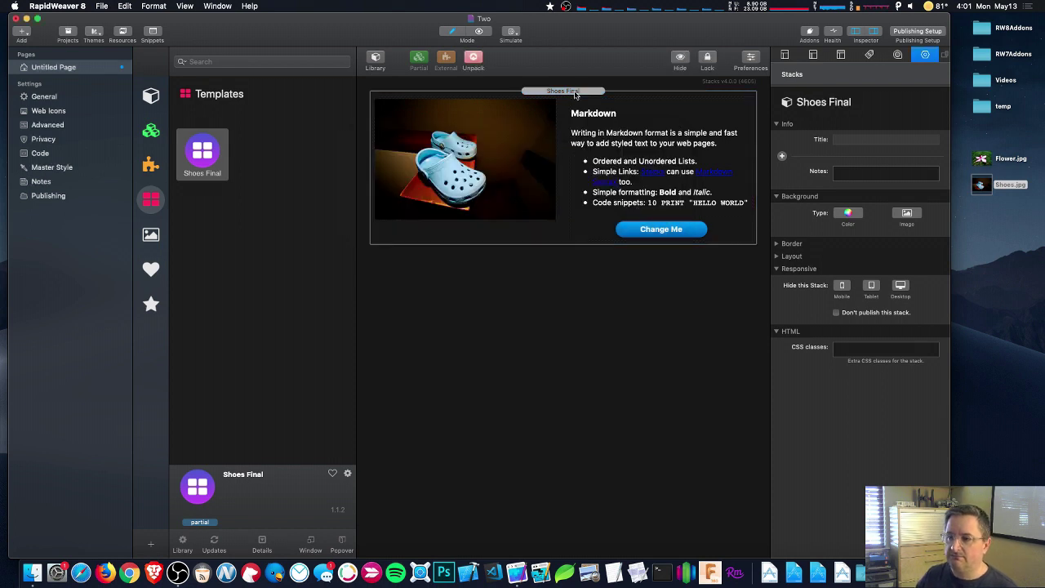